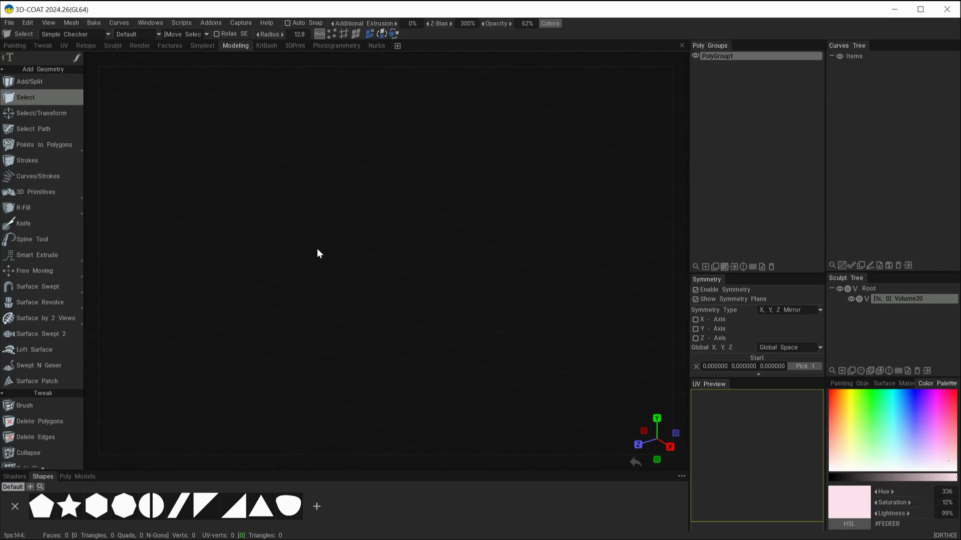
# - Draw an arch-shaped spline curve through five points in the Right orthographic view
pyautogui.moveTo(606, 45)
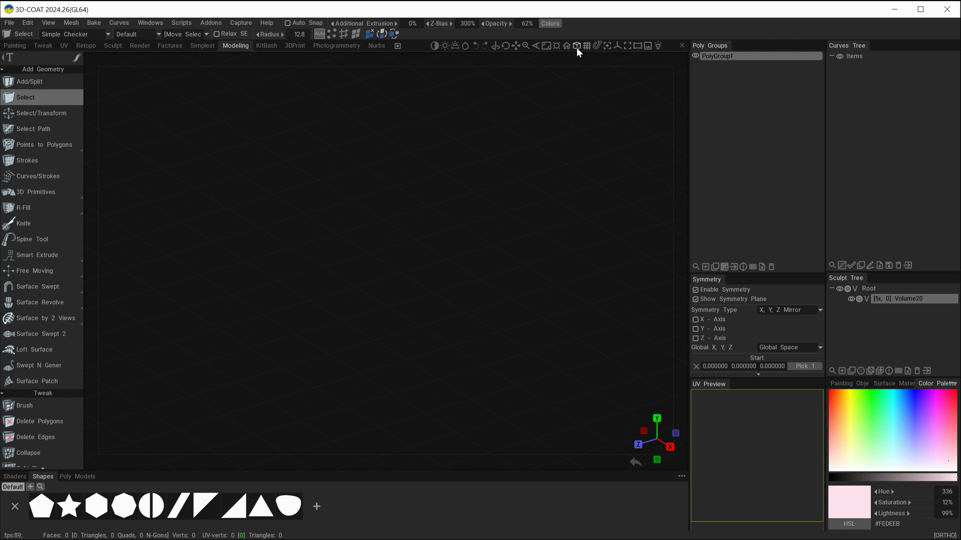
pyautogui.click(670, 448)
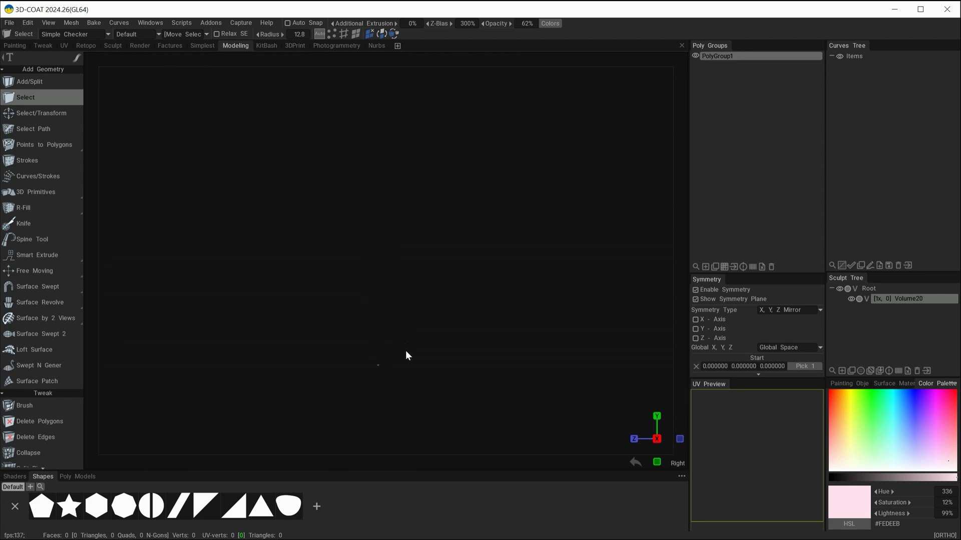
pyautogui.press('e')
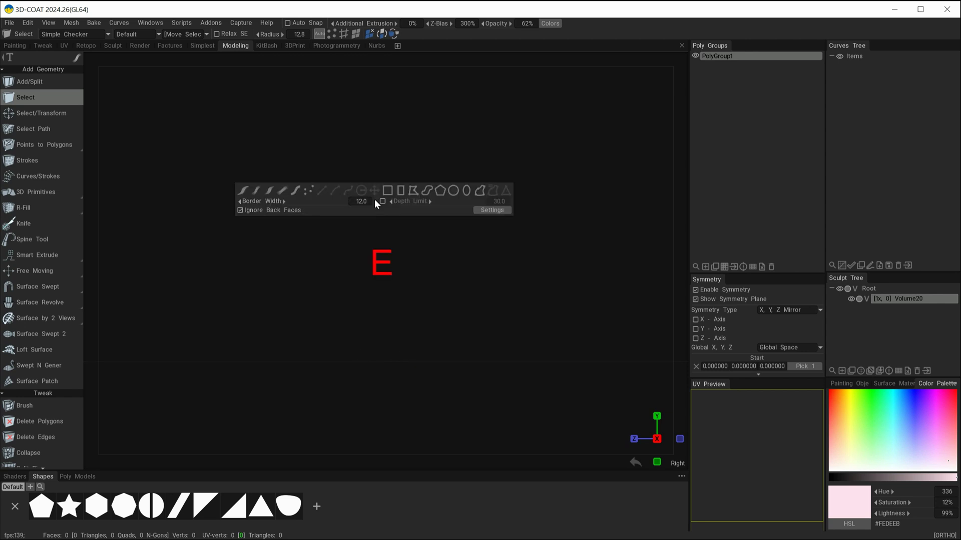
pyautogui.click(481, 191)
pyautogui.press('q')
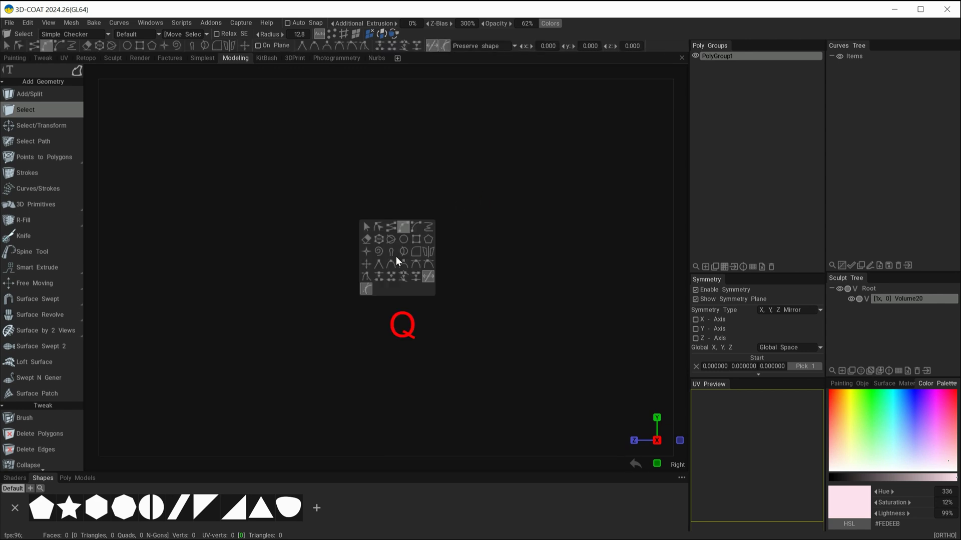
pyautogui.click(403, 227)
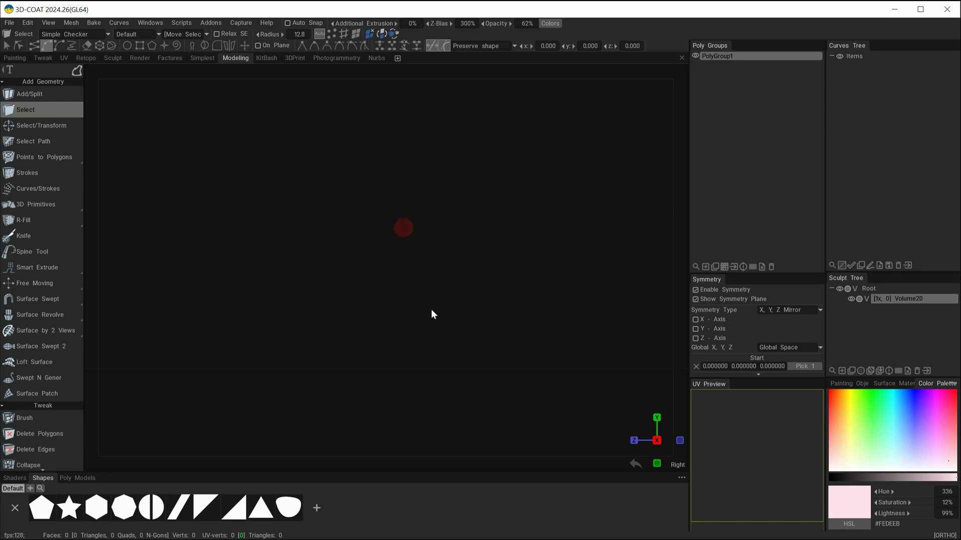
pyautogui.click(203, 366)
pyautogui.click(291, 248)
pyautogui.click(444, 205)
pyautogui.click(582, 263)
pyautogui.doubleClick(647, 364)
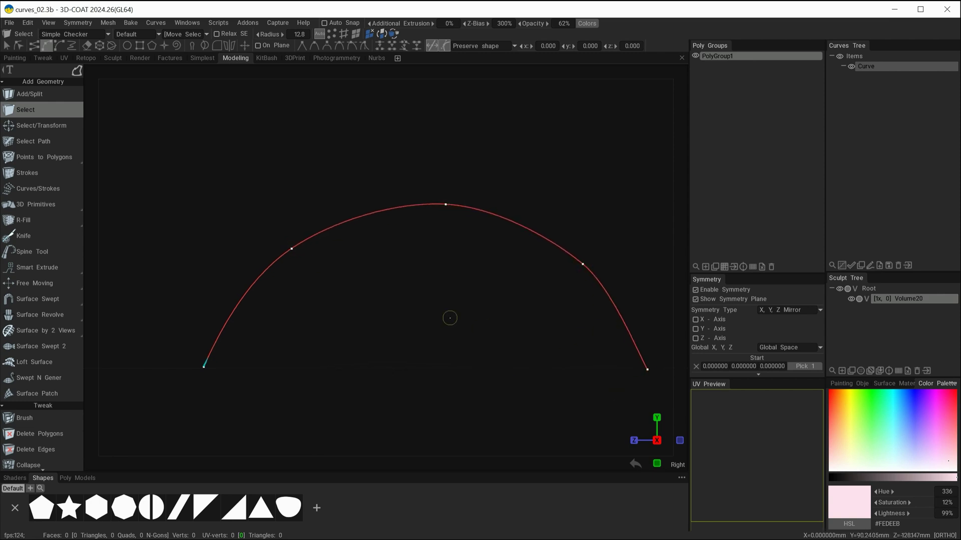
# - Show the transform gizmo on the curve and move it to about Y 185.5, Z -70.2
pyautogui.press('space')
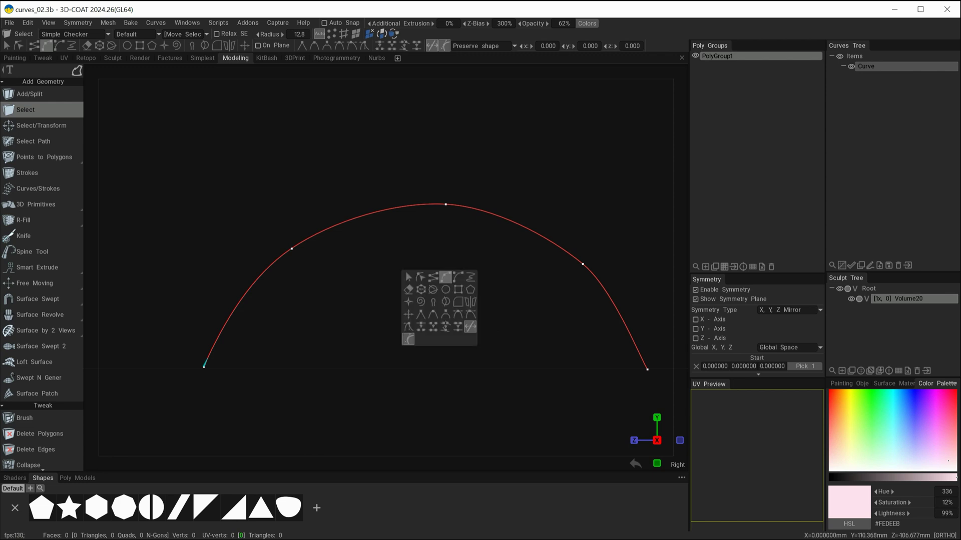
pyautogui.click(407, 314)
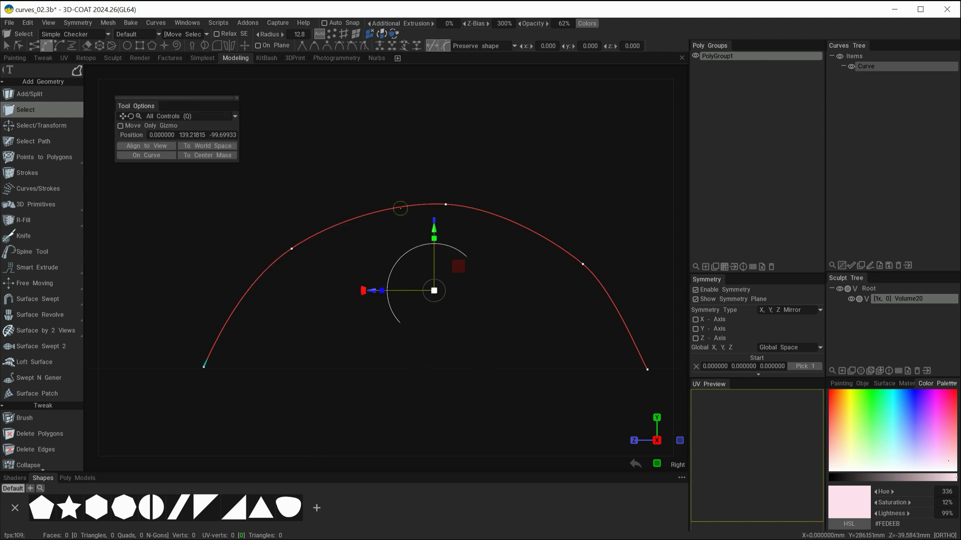
pyautogui.moveTo(416, 213)
pyautogui.mouseDown()
pyautogui.moveTo(354, 300)
pyautogui.moveTo(440, 205)
pyautogui.mouseUp()
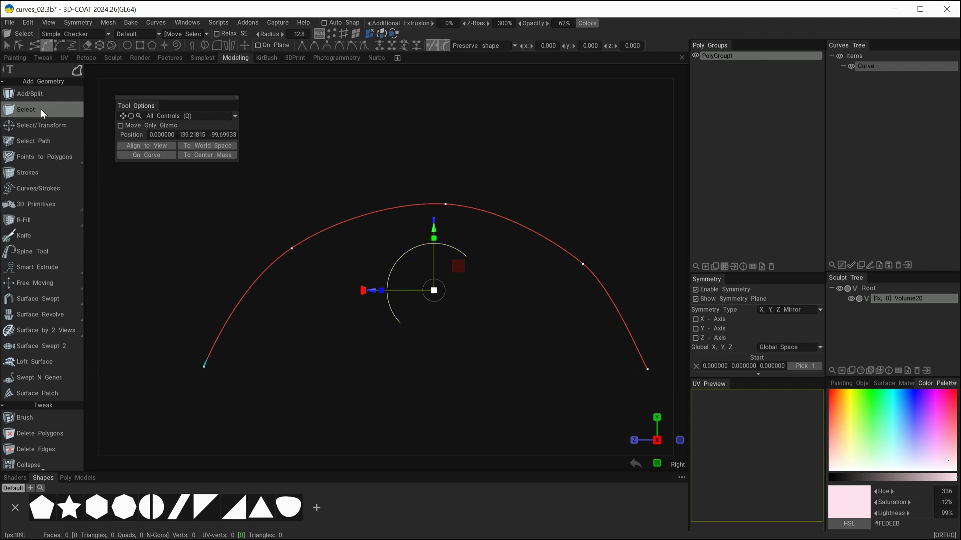
pyautogui.moveTo(45, 285)
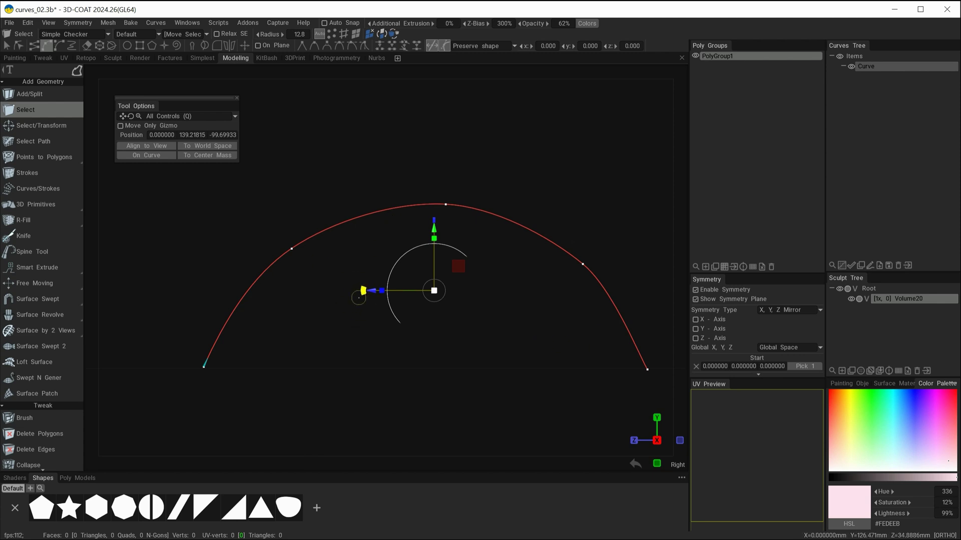
pyautogui.moveTo(363, 291)
pyautogui.mouseDown()
pyautogui.moveTo(369, 265)
pyautogui.moveTo(394, 349)
pyautogui.moveTo(365, 288)
pyautogui.mouseUp()
pyautogui.moveTo(434, 230)
pyautogui.mouseDown()
pyautogui.moveTo(433, 122)
pyautogui.moveTo(426, 214)
pyautogui.mouseUp()
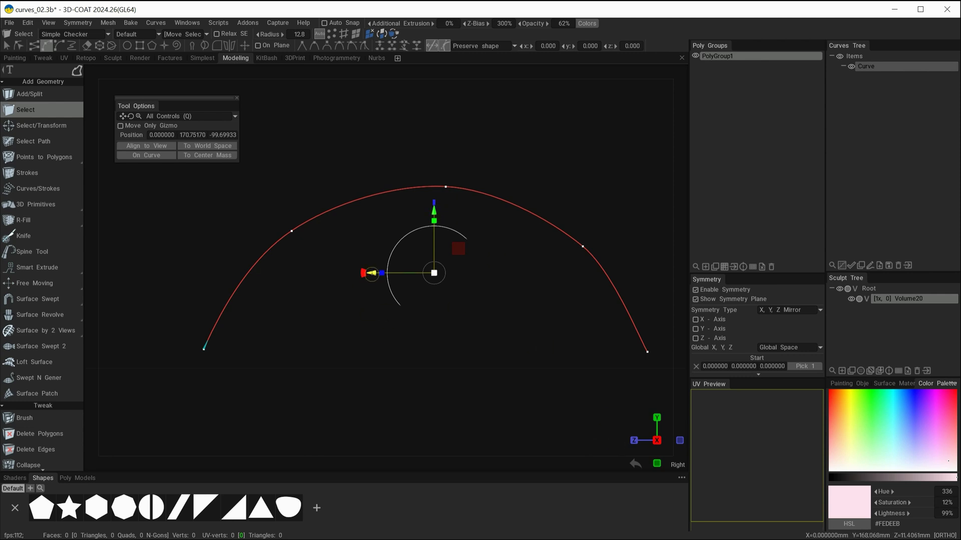
pyautogui.moveTo(372, 273); pyautogui.dragTo(328, 273)
pyautogui.moveTo(383, 210)
pyautogui.mouseDown()
pyautogui.moveTo(383, 123)
pyautogui.moveTo(383, 201)
pyautogui.mouseUp()
pyautogui.moveTo(337, 264); pyautogui.dragTo(364, 264)
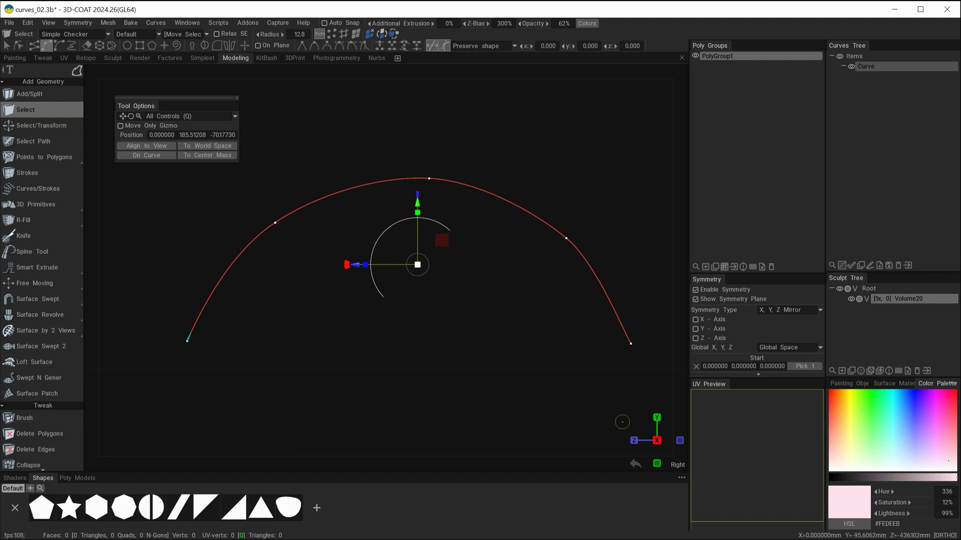
# - Set the curve's Y position to 0
pyautogui.click(191, 136)
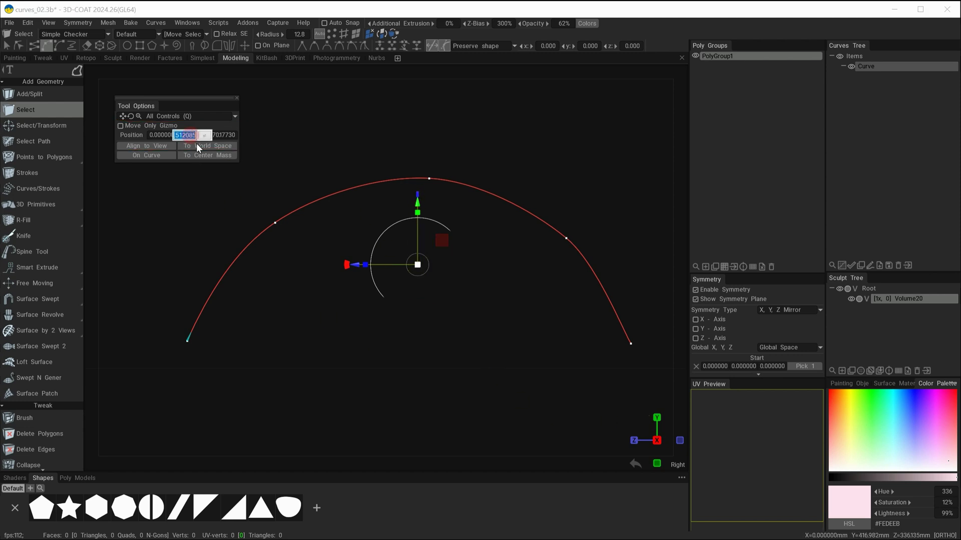
pyautogui.write('0')
pyautogui.press('Return')
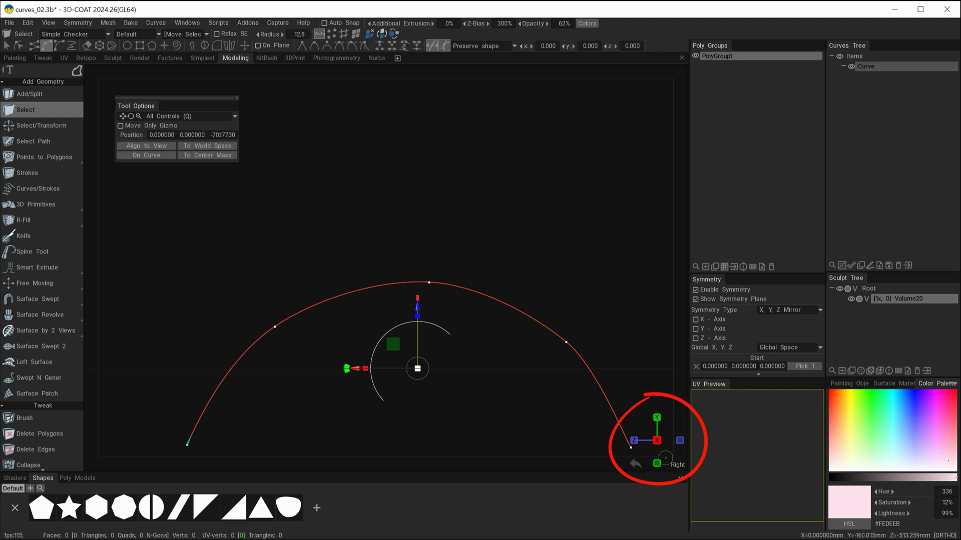
# - Align the gizmo to world space and move the curve to about Y 215.4, Z -49.4
pyautogui.click(205, 145)
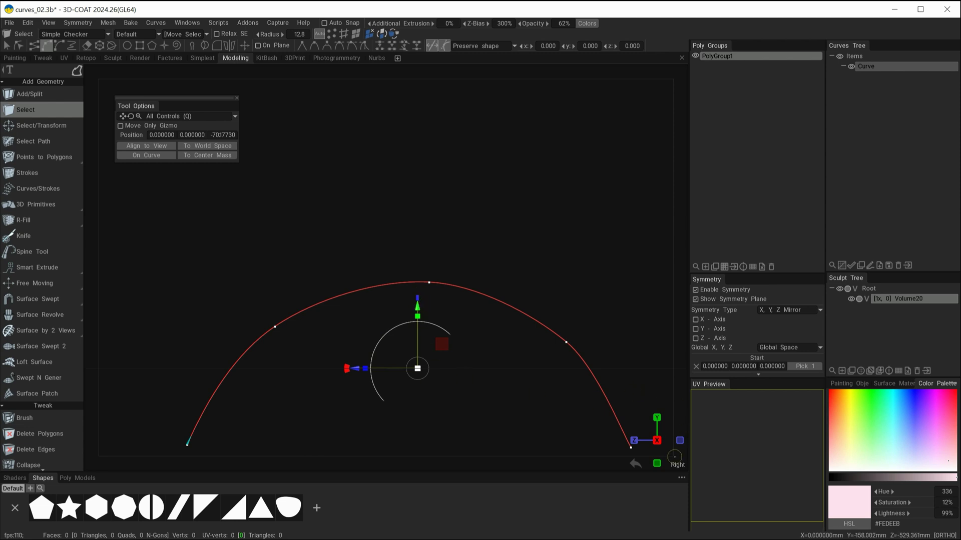
pyautogui.moveTo(411, 308); pyautogui.dragTo(406, 182)
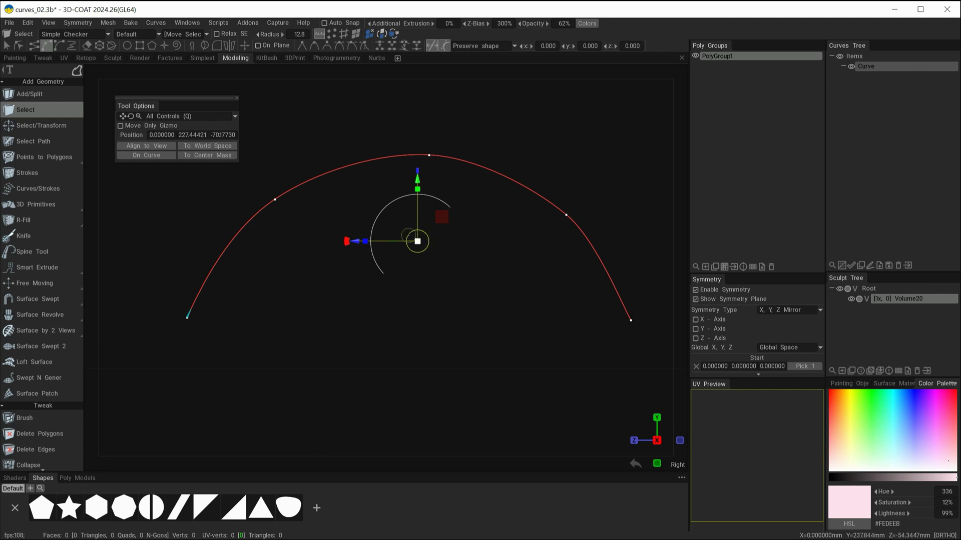
pyautogui.moveTo(425, 239)
pyautogui.mouseDown()
pyautogui.moveTo(352, 230)
pyautogui.moveTo(262, 238)
pyautogui.moveTo(478, 258)
pyautogui.moveTo(393, 200)
pyautogui.moveTo(460, 220)
pyautogui.moveTo(400, 268)
pyautogui.moveTo(414, 245)
pyautogui.mouseUp()
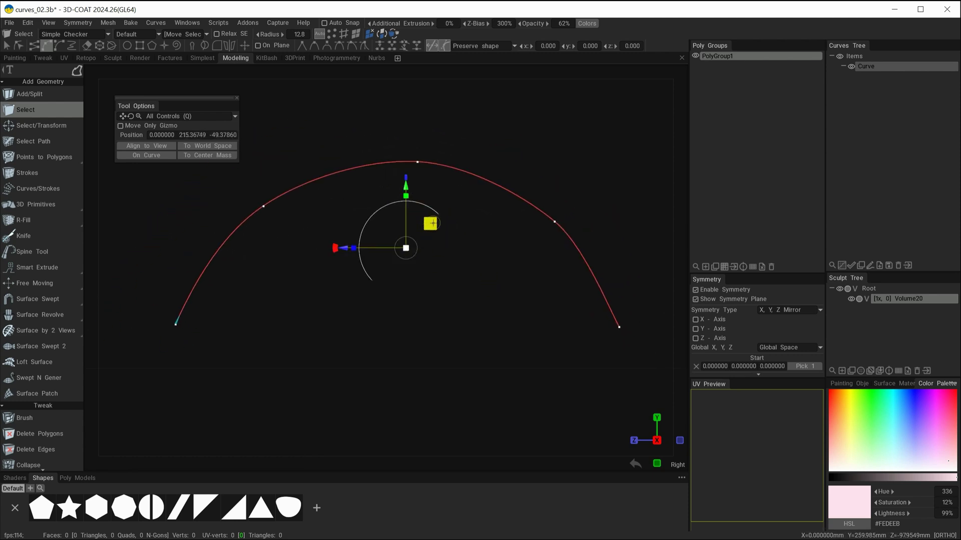
# - Scale the arch down around its gizmo centre, undo the last stray change, and finish by deselecting the curve
pyautogui.moveTo(432, 223); pyautogui.dragTo(396, 370)
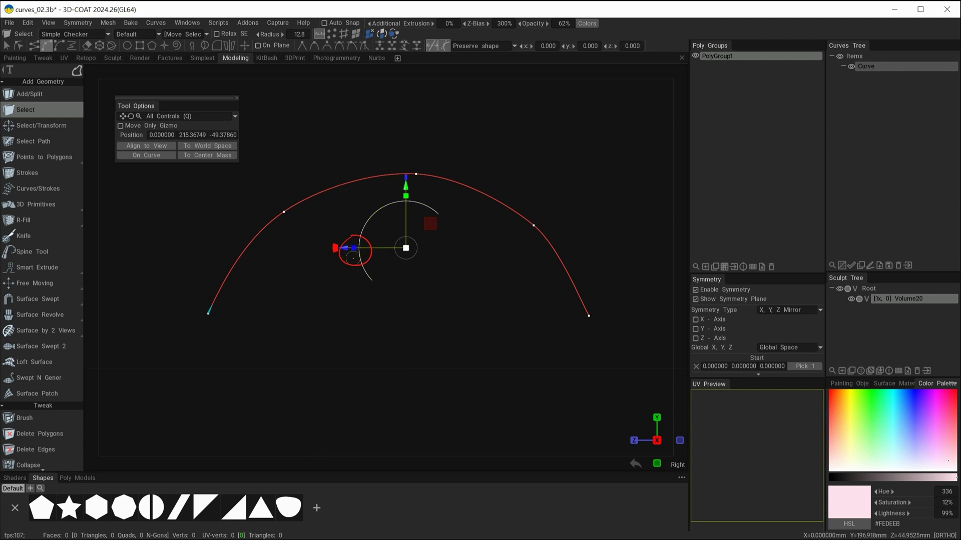
pyautogui.moveTo(353, 251)
pyautogui.mouseDown()
pyautogui.moveTo(296, 246)
pyautogui.moveTo(394, 240)
pyautogui.moveTo(296, 233)
pyautogui.moveTo(401, 235)
pyautogui.moveTo(340, 248)
pyautogui.mouseUp()
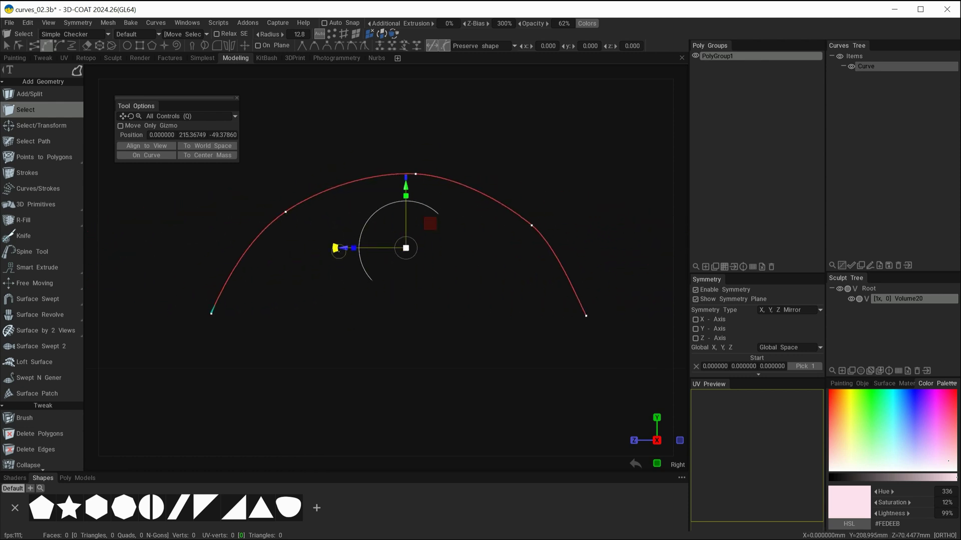
pyautogui.moveTo(334, 248); pyautogui.dragTo(333, 262)
pyautogui.hotkey('ctrl', 'z')
pyautogui.moveTo(375, 213); pyautogui.dragTo(355, 318)
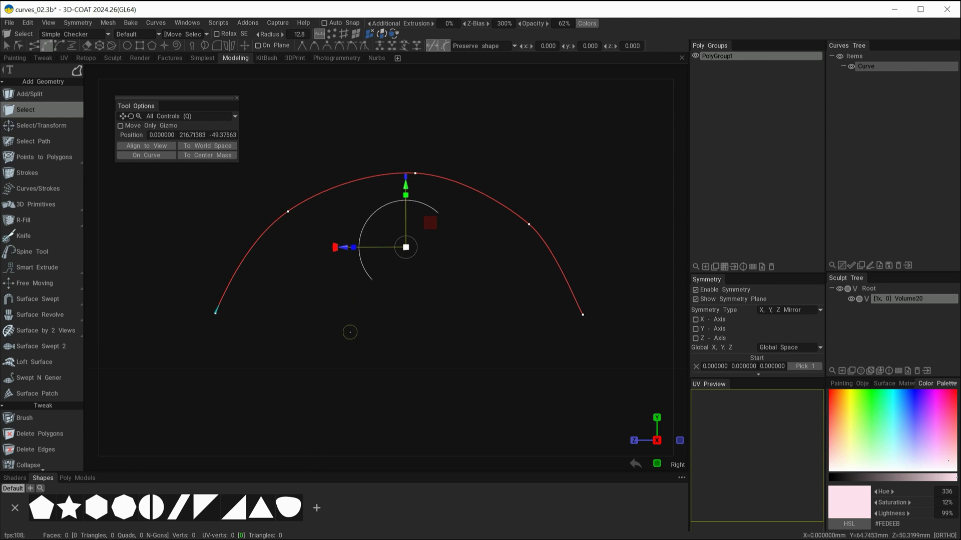
pyautogui.click(376, 357)
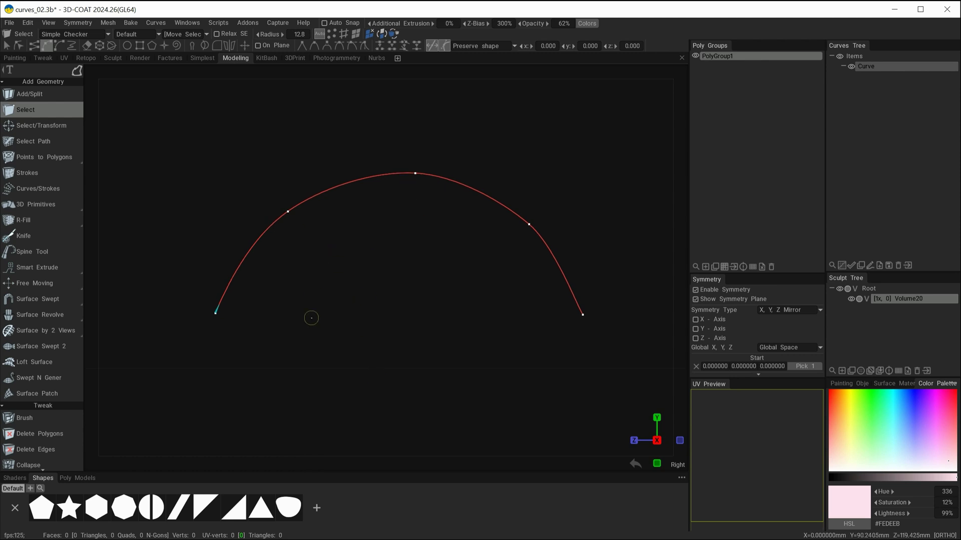
pyautogui.click(360, 294)
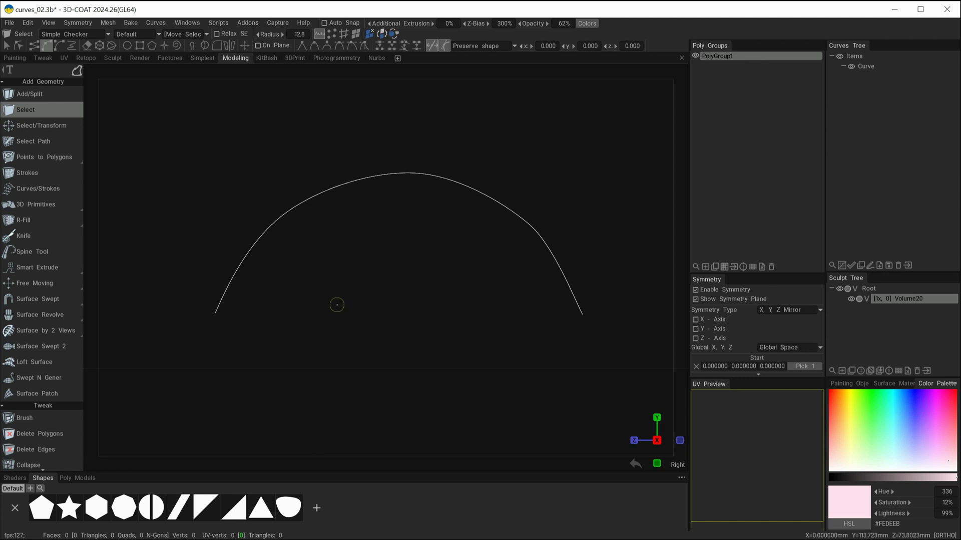
# - Select the arch's apex point and the neighbouring left point and scale them closer together with the transform gizmo
pyautogui.press('space')
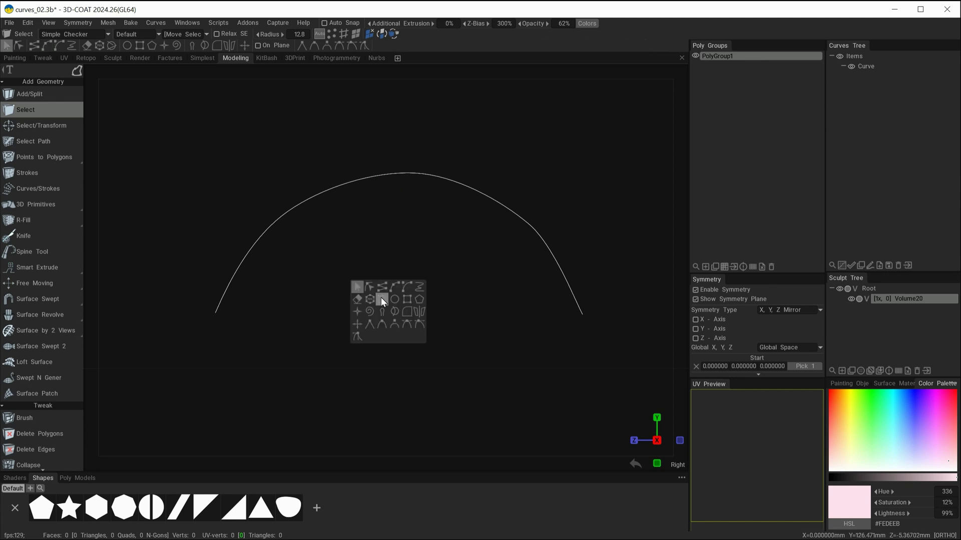
pyautogui.click(370, 290)
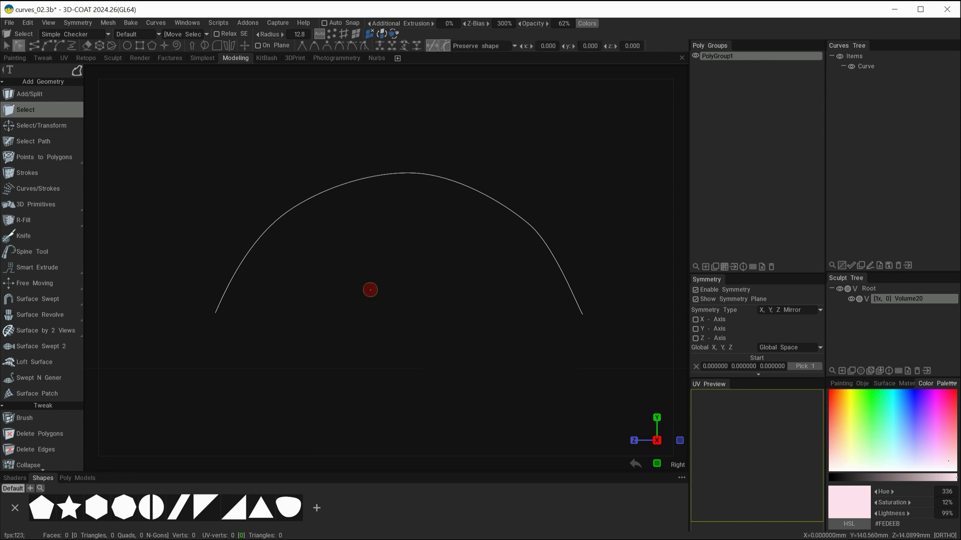
pyautogui.click(415, 173)
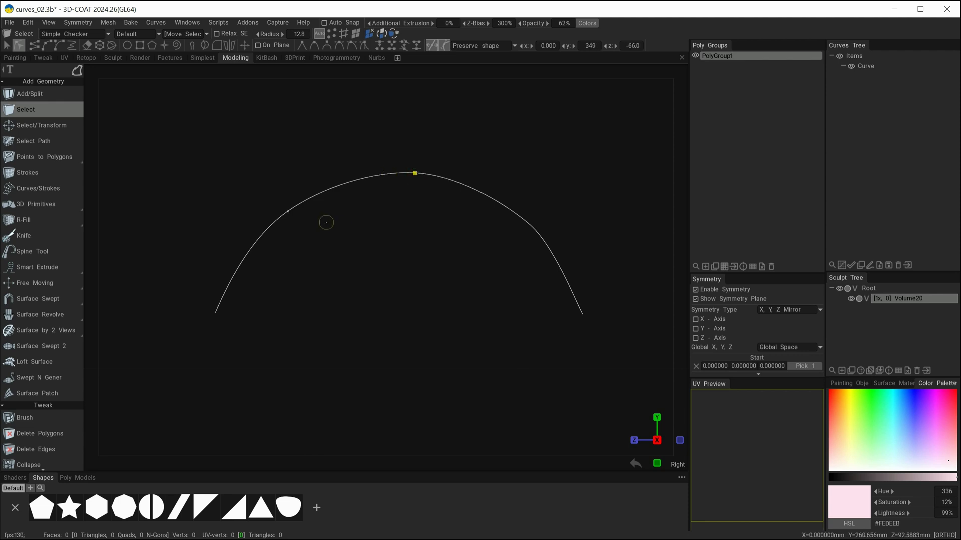
pyautogui.keyDown('shift'); pyautogui.click(287, 212); pyautogui.keyUp('shift')
pyautogui.press('space')
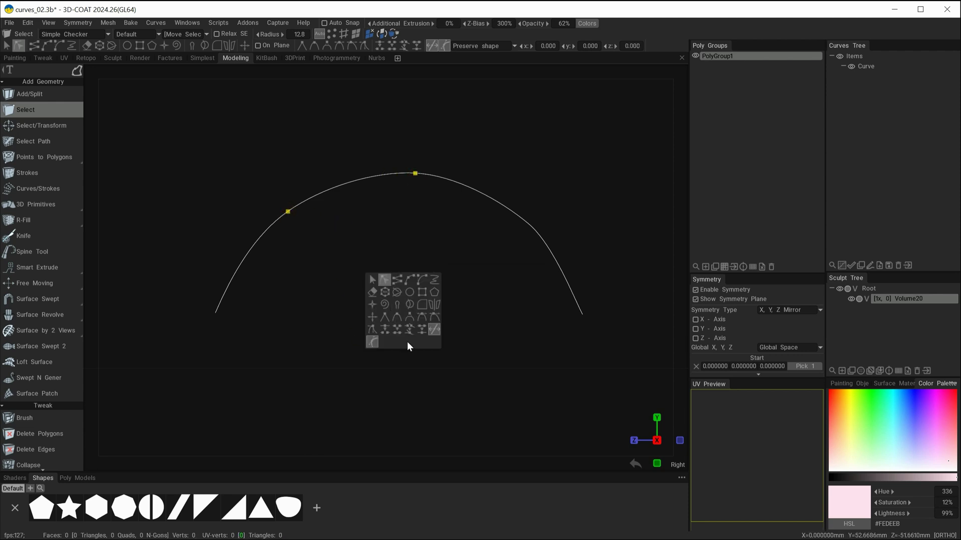
pyautogui.click(371, 317)
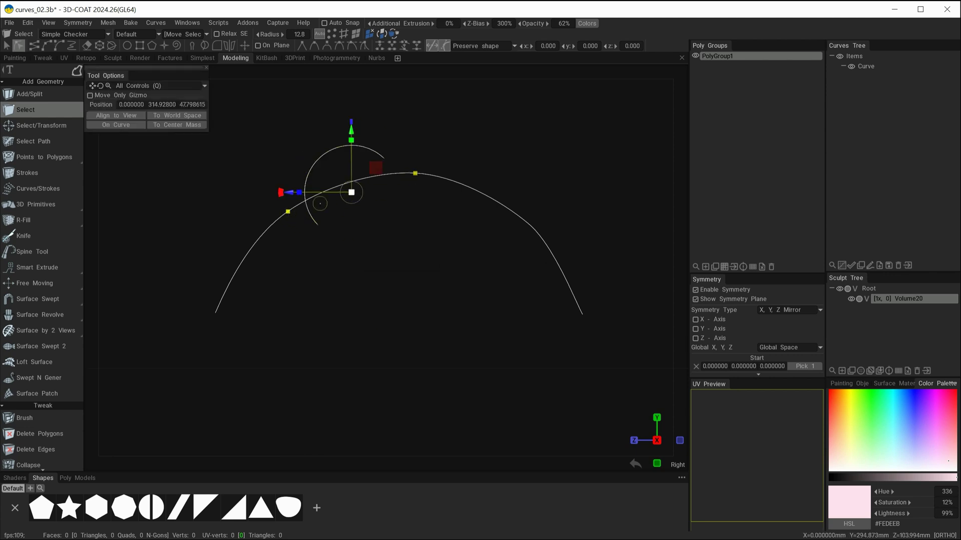
pyautogui.moveTo(353, 192)
pyautogui.mouseDown()
pyautogui.moveTo(317, 154)
pyautogui.moveTo(225, 227)
pyautogui.moveTo(359, 175)
pyautogui.moveTo(273, 197)
pyautogui.moveTo(367, 185)
pyautogui.moveTo(325, 157)
pyautogui.moveTo(350, 168)
pyautogui.moveTo(380, 210)
pyautogui.moveTo(348, 191)
pyautogui.mouseUp()
pyautogui.click(393, 177)
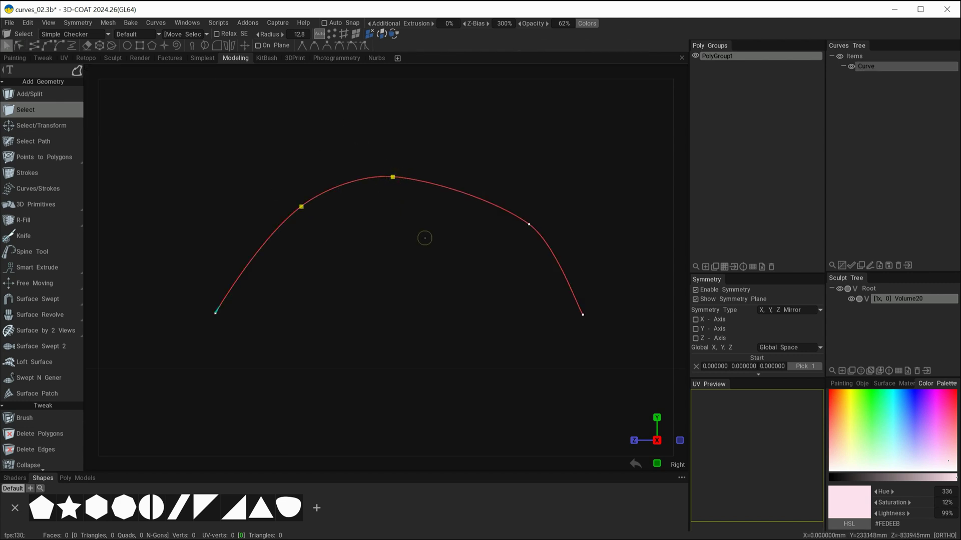
# - Move only the arch's apex point to about Y 338, Z -54 with the transform gizmo and align the gizmo to world space
pyautogui.press('space')
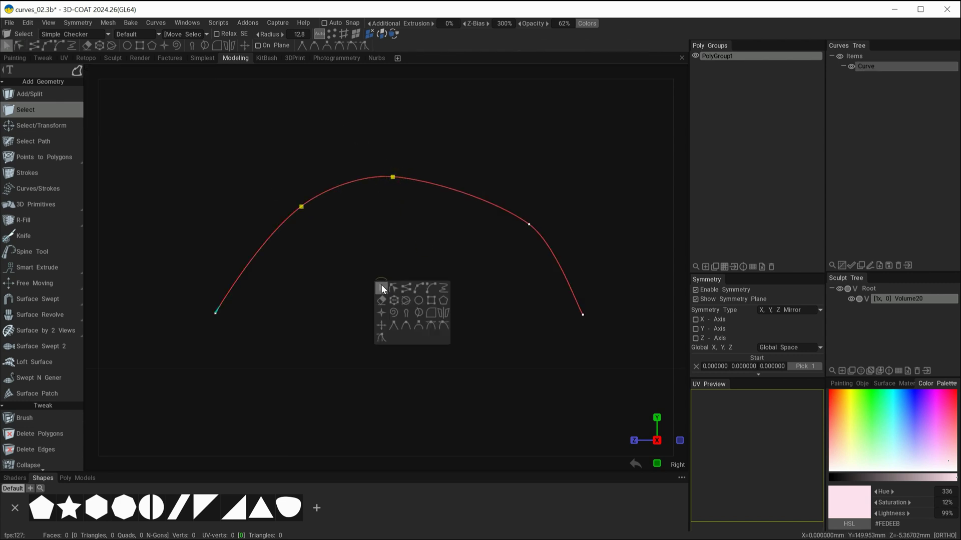
pyautogui.click(381, 286)
pyautogui.click(392, 177)
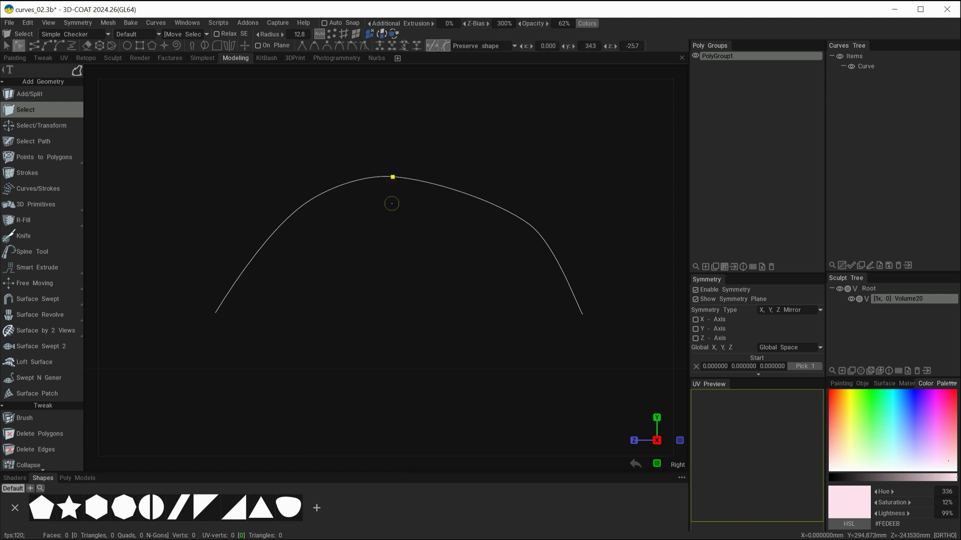
pyautogui.press('space')
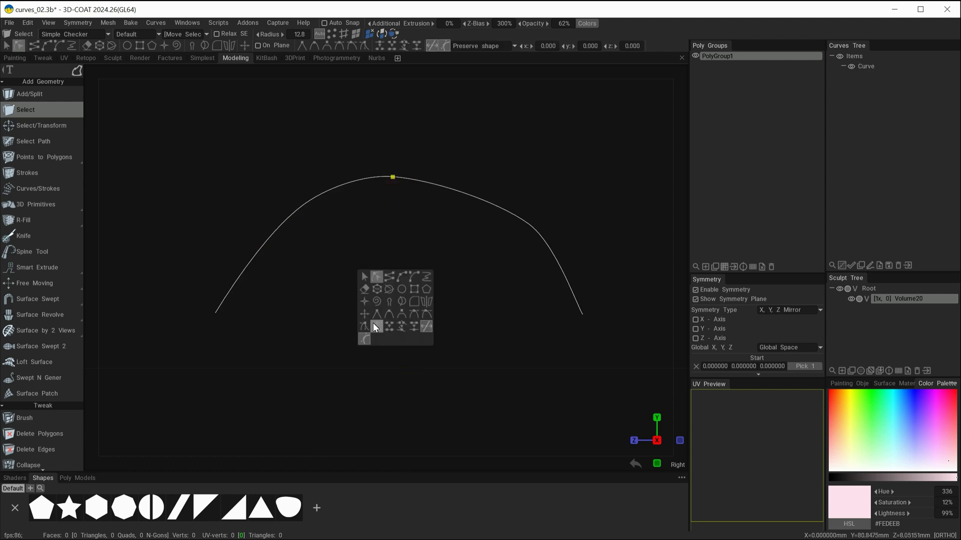
pyautogui.click(363, 313)
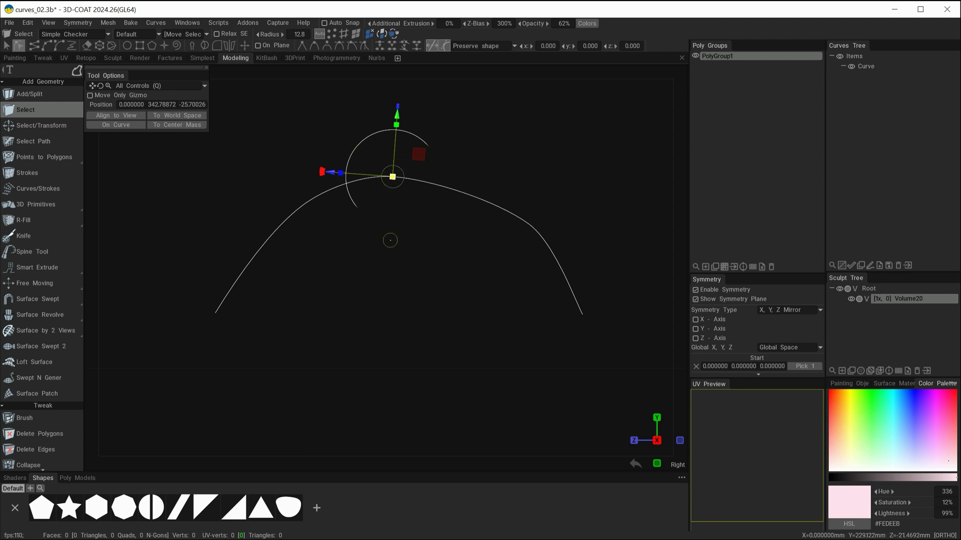
pyautogui.moveTo(401, 175); pyautogui.dragTo(414, 201)
pyautogui.moveTo(333, 199)
pyautogui.mouseDown()
pyautogui.moveTo(340, 171)
pyautogui.moveTo(343, 227)
pyautogui.moveTo(337, 167)
pyautogui.moveTo(335, 196)
pyautogui.mouseUp()
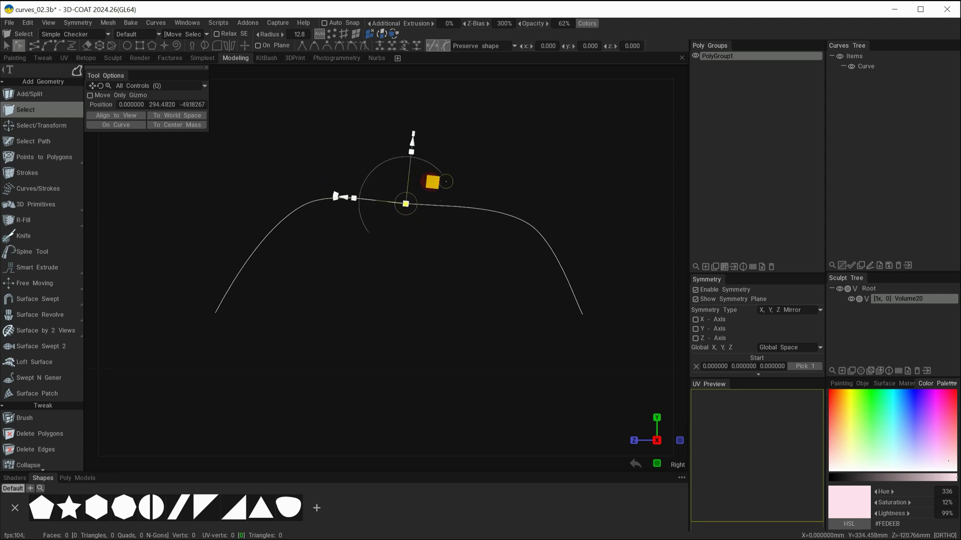
pyautogui.moveTo(432, 182); pyautogui.dragTo(435, 158)
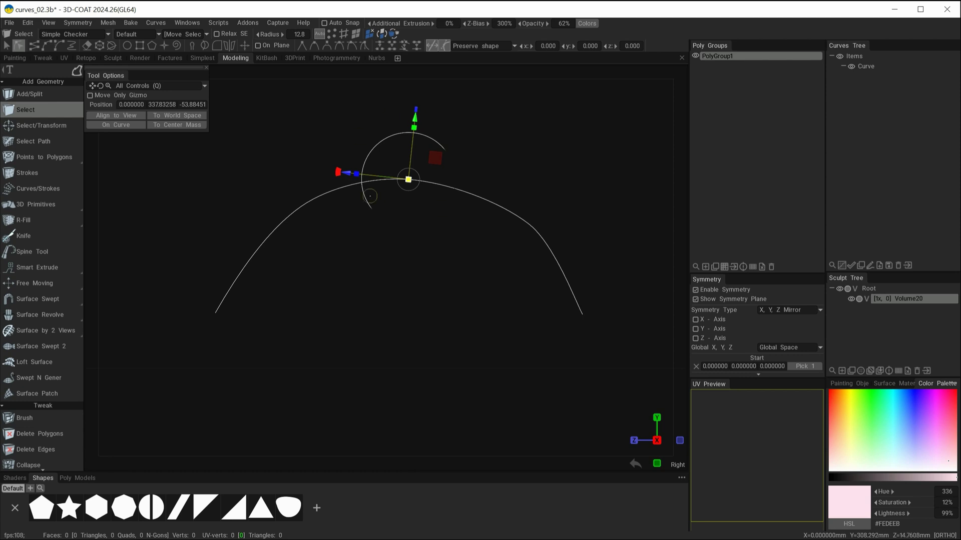
pyautogui.click(168, 117)
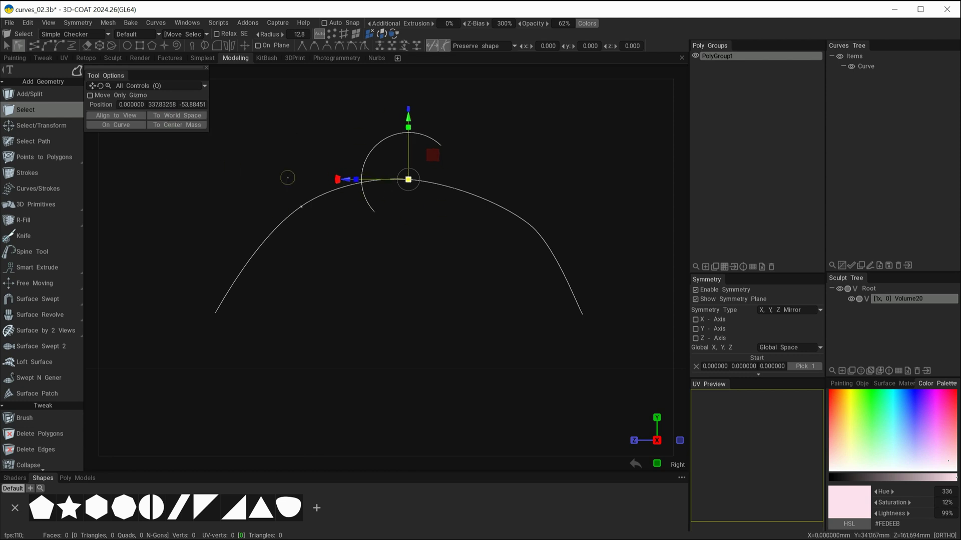
# - Move the selected apex point with the transform gizmo to between the arch's middle and its right shoulder, and deselect it
pyautogui.moveTo(338, 180); pyautogui.dragTo(459, 180)
pyautogui.moveTo(521, 116)
pyautogui.mouseDown()
pyautogui.moveTo(521, 77)
pyautogui.moveTo(520, 146)
pyautogui.moveTo(520, 133)
pyautogui.mouseUp()
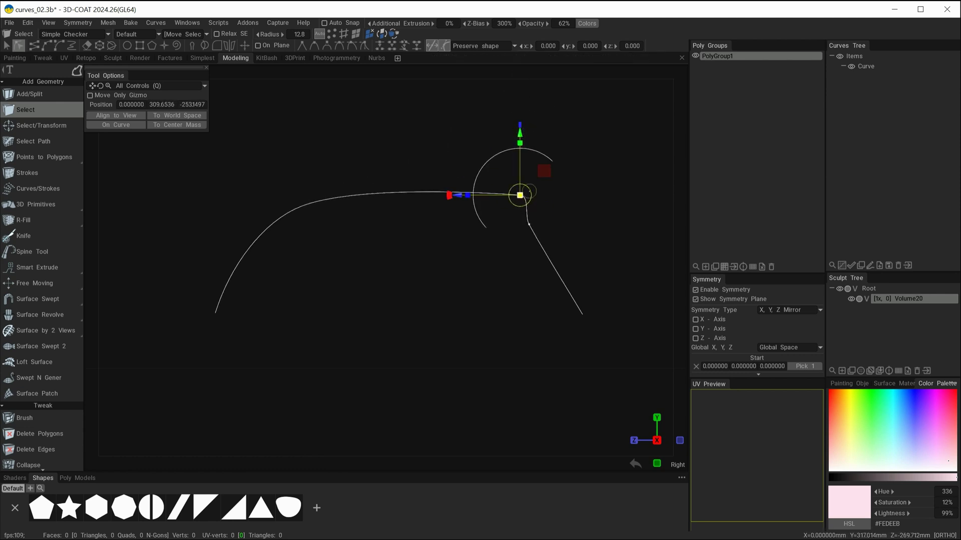
pyautogui.moveTo(519, 196); pyautogui.dragTo(453, 198)
pyautogui.click(439, 382)
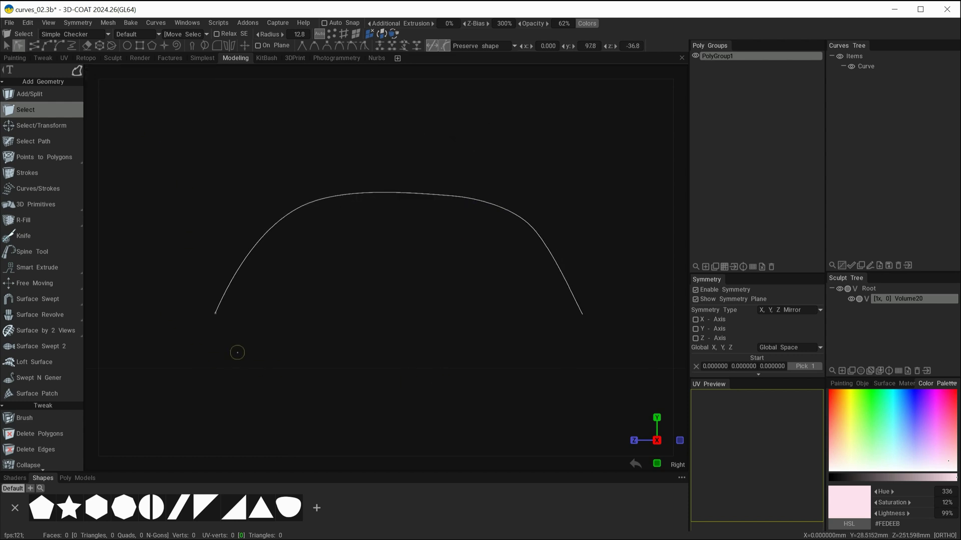
# - Select the arch's two end points, set their gizmo Y position to 0, and spread them farther apart along the Z axis
pyautogui.press('space')
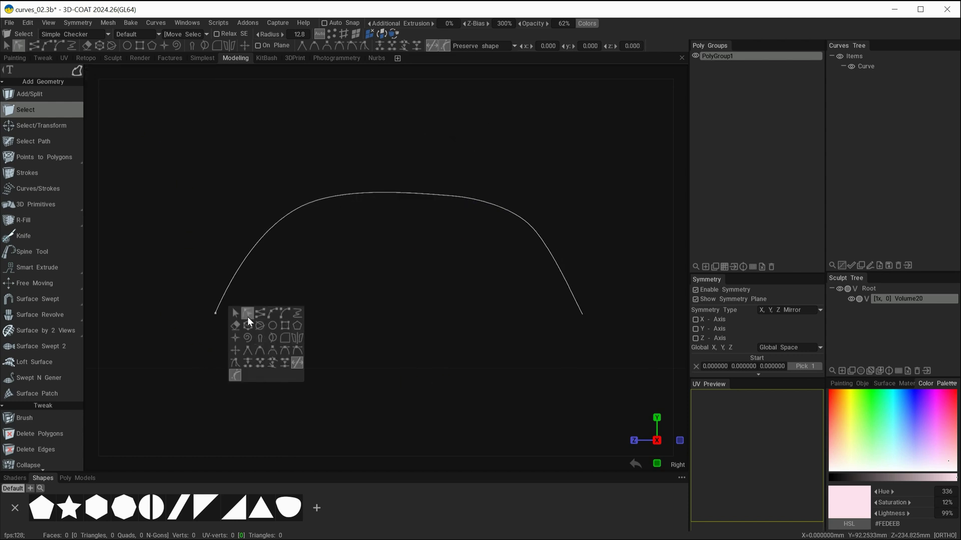
pyautogui.click(247, 320)
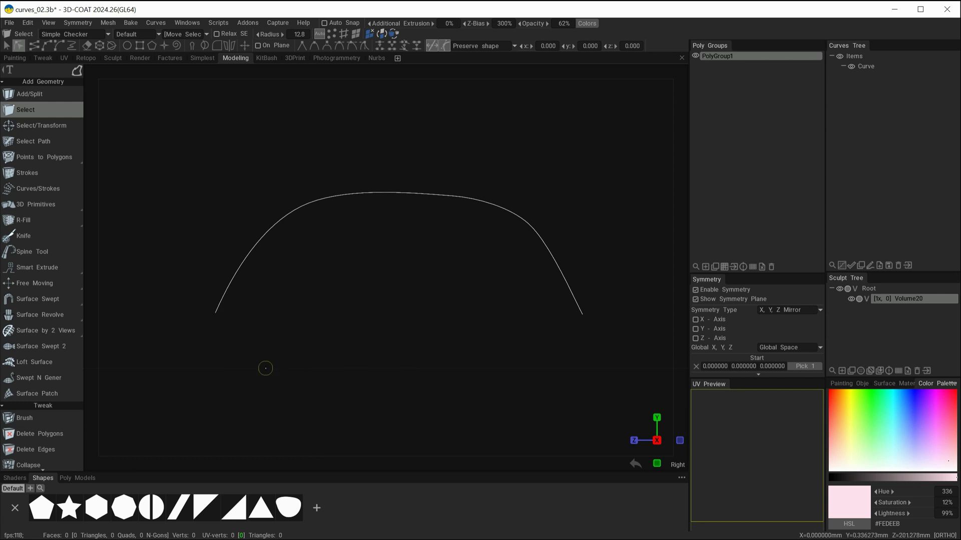
pyautogui.click(172, 356)
pyautogui.moveTo(175, 354); pyautogui.dragTo(616, 303)
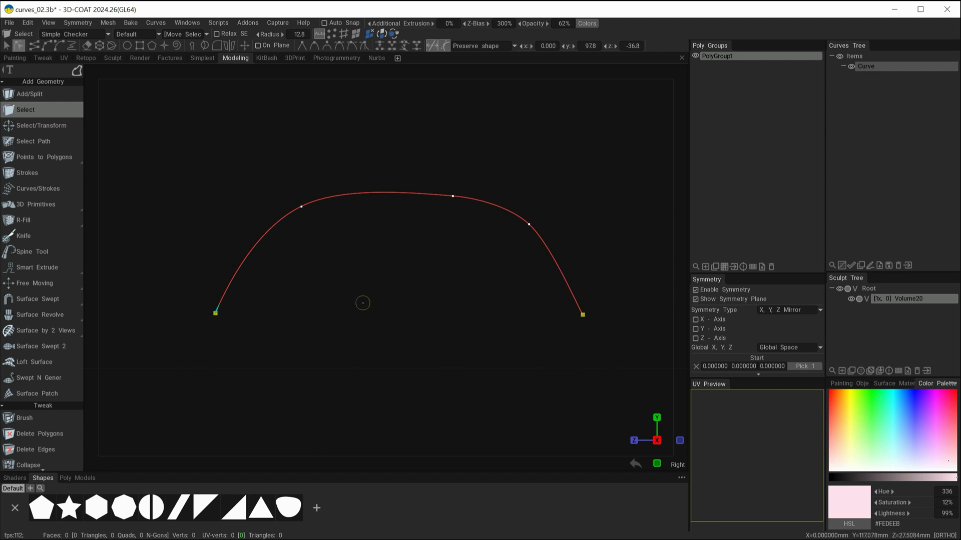
pyautogui.press('space')
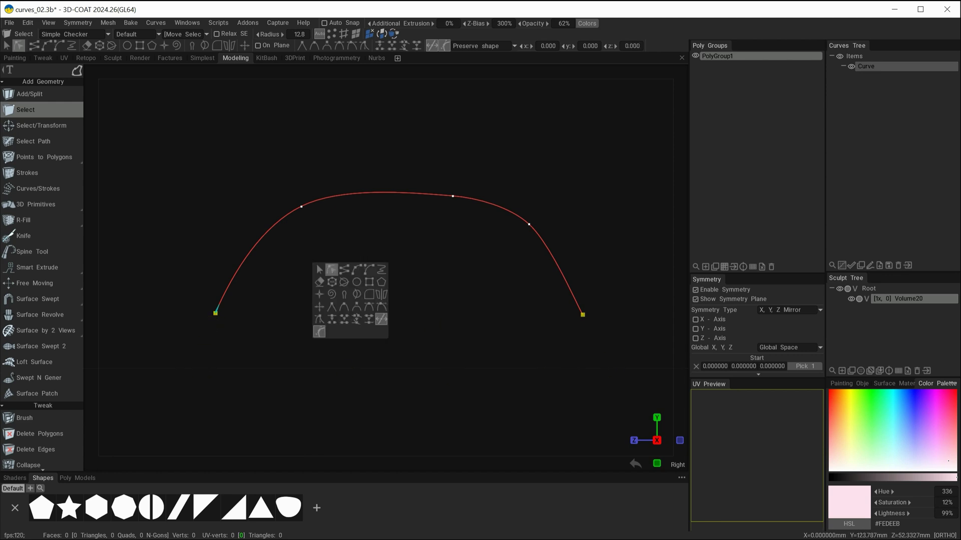
pyautogui.click(320, 307)
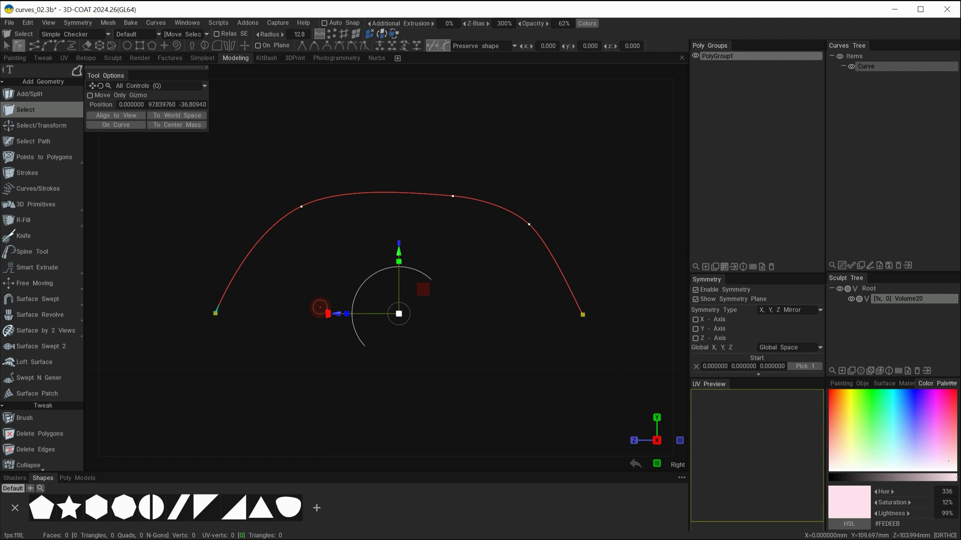
pyautogui.click(160, 106)
pyautogui.write('0')
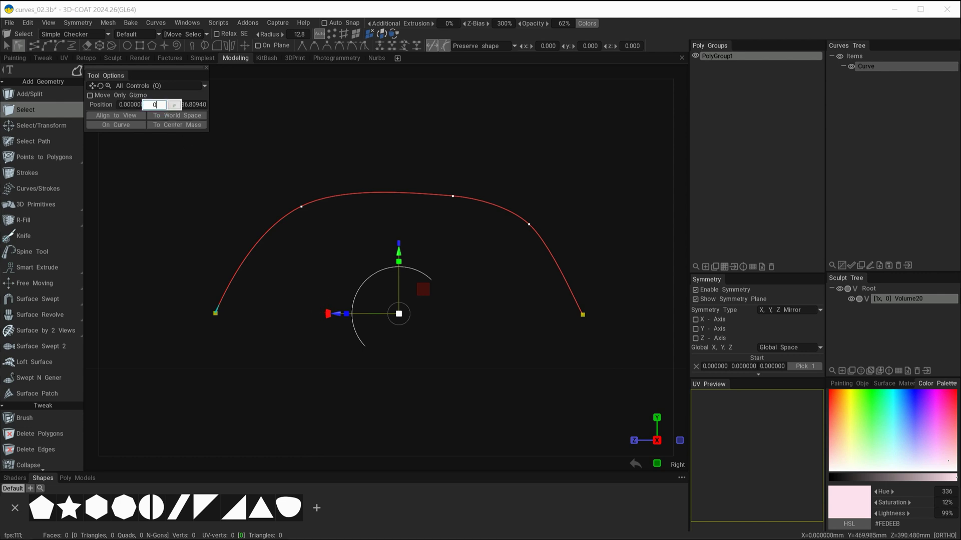
pyautogui.press('Return')
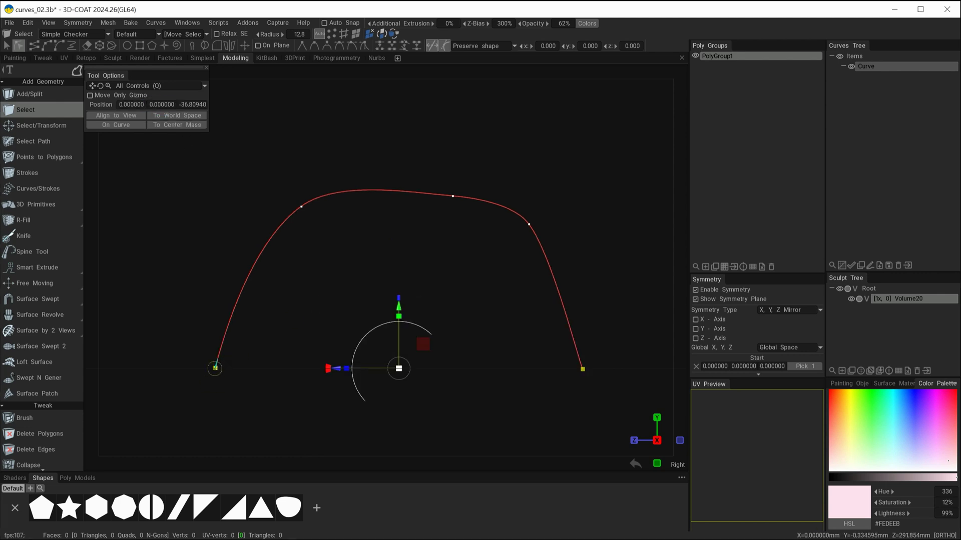
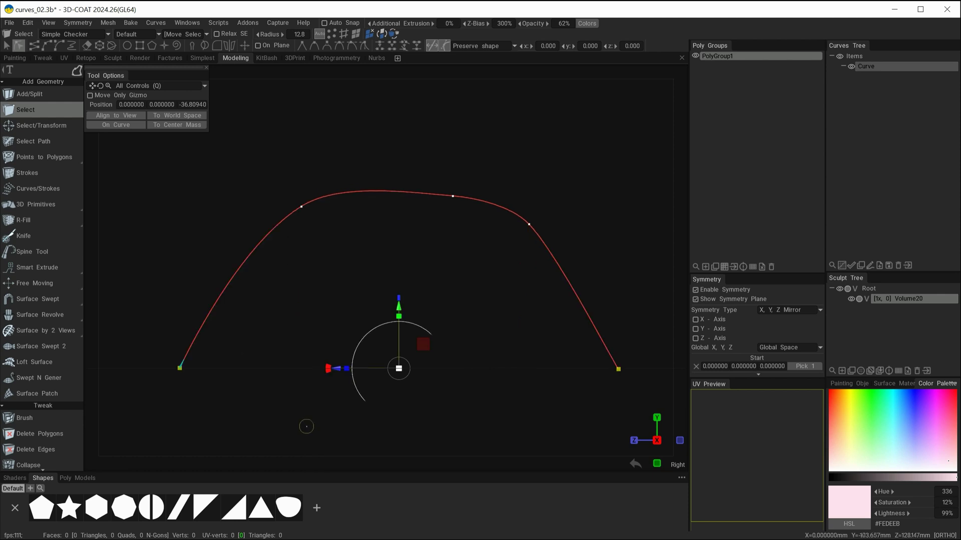
pyautogui.click(473, 399)
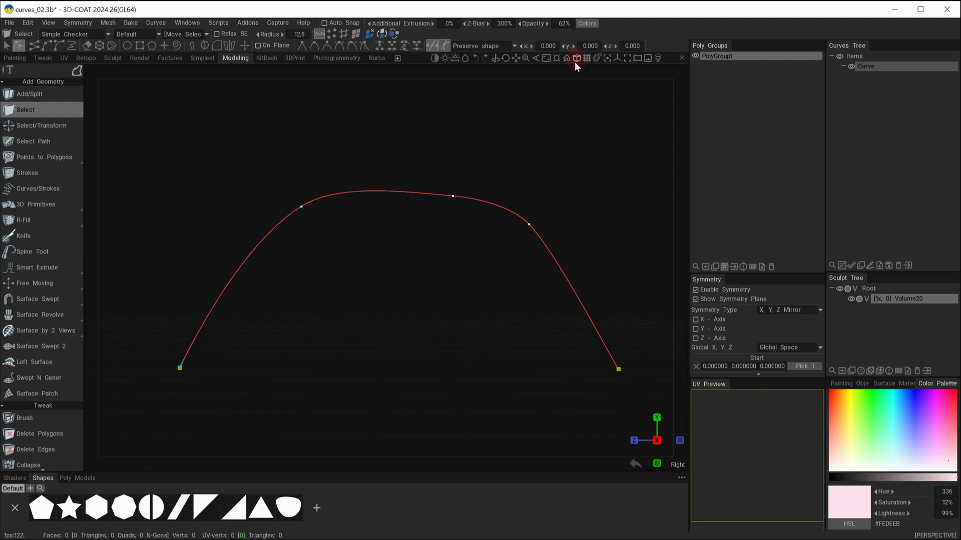
# - Inspect the curve's end points against the world axes in a perspective view, and return to the orthographic Right view
pyautogui.moveTo(420, 344)
pyautogui.keyDown('alt'); pyautogui.mouseDown()
pyautogui.moveTo(511, 339)
pyautogui.moveTo(397, 332)
pyautogui.moveTo(420, 336)
pyautogui.mouseUp(); pyautogui.keyUp('alt')
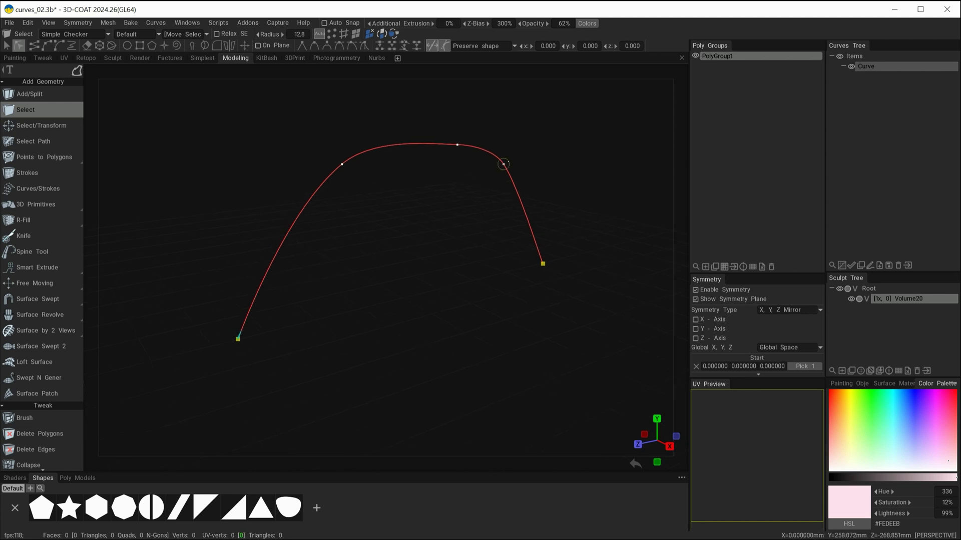
pyautogui.click(617, 59)
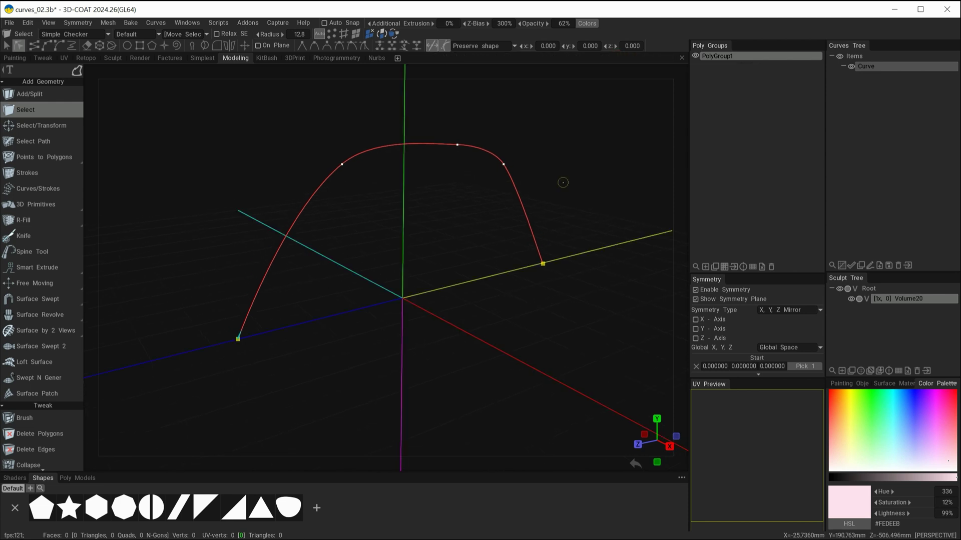
pyautogui.keyDown('alt'); pyautogui.moveTo(562, 182); pyautogui.dragTo(406, 395); pyautogui.keyUp('alt')
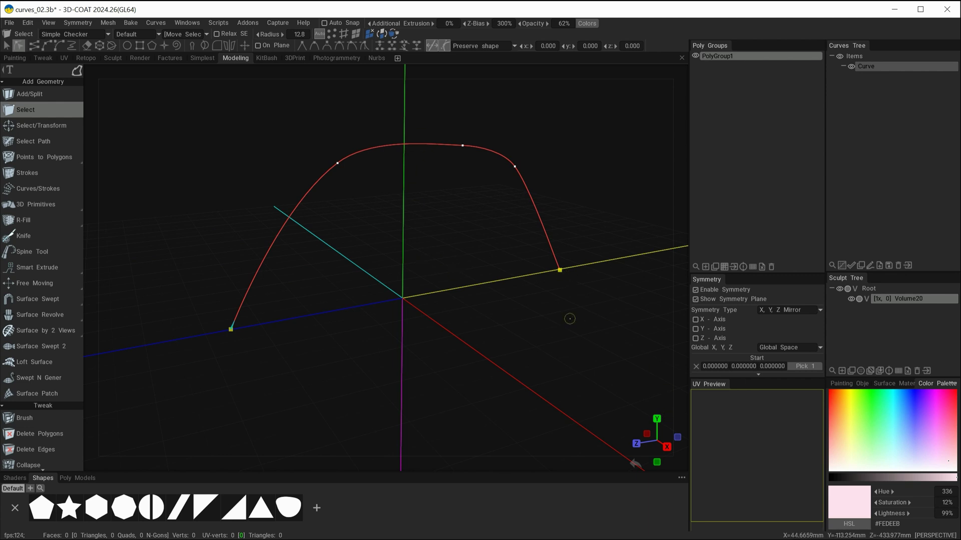
pyautogui.keyDown('alt'); pyautogui.keyDown('shift'); pyautogui.moveTo(530, 289); pyautogui.dragTo(305, 279); pyautogui.keyUp('shift'); pyautogui.keyUp('alt')
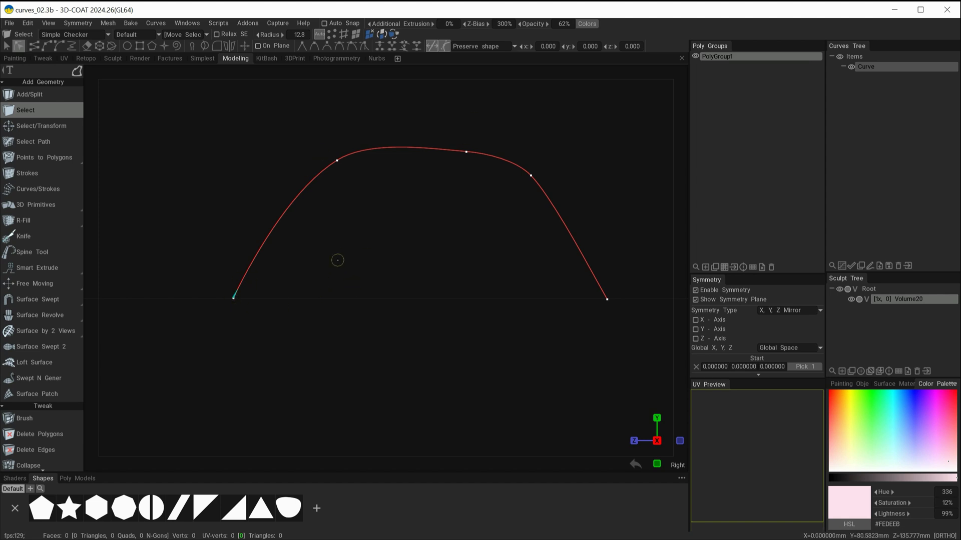
# - Select only the arch's left end point and place the transform gizmo on it
pyautogui.press('space')
pyautogui.click(322, 232)
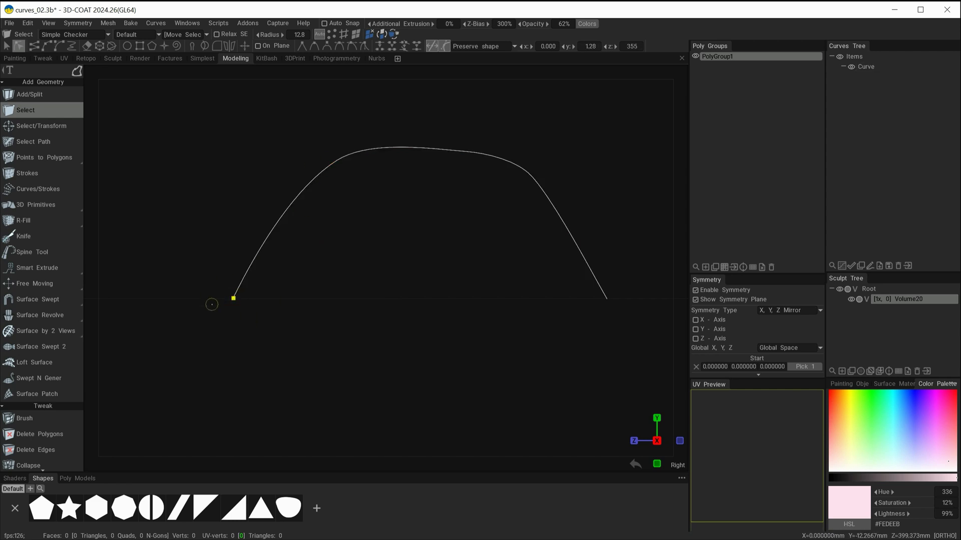
pyautogui.press('space')
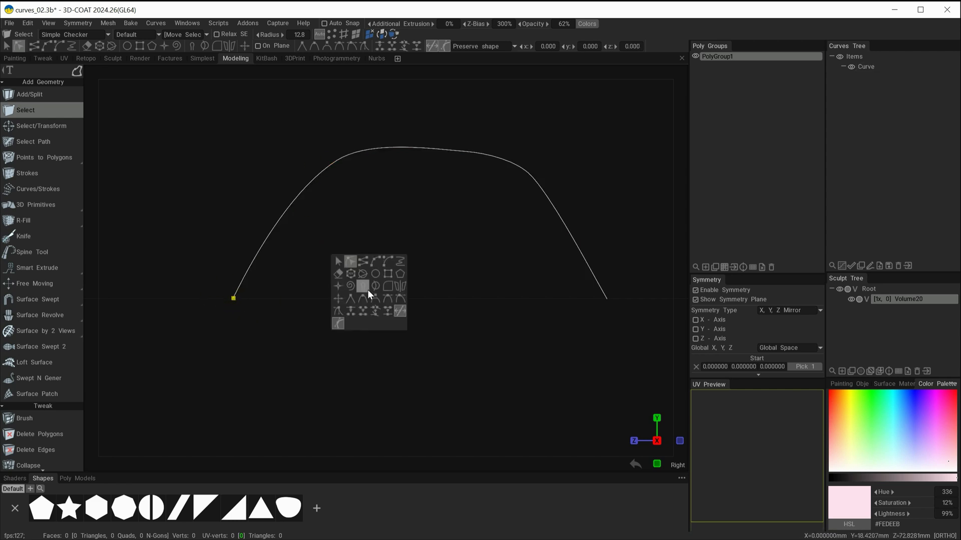
pyautogui.click(339, 299)
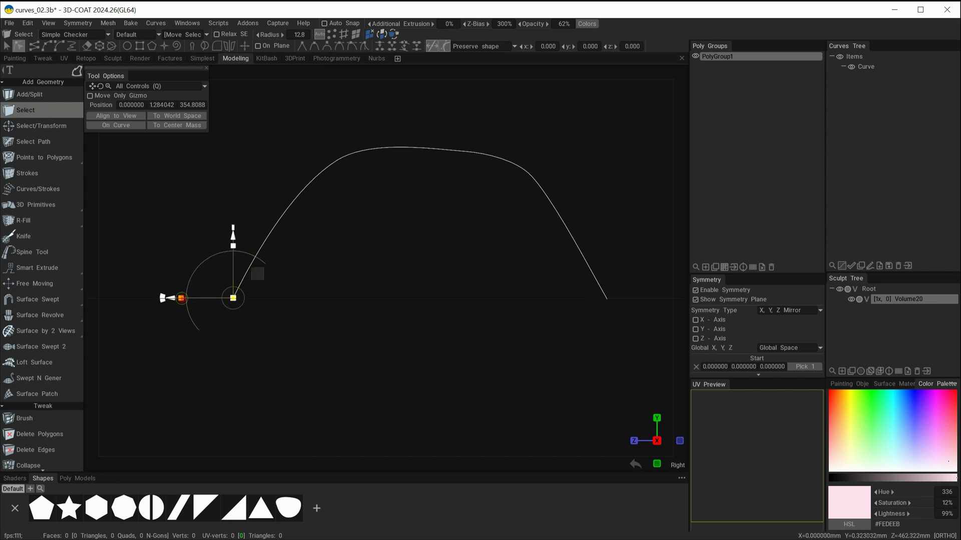
# - Select the curve's other four points, scale them down slightly around the left end point, and clear the selection
pyautogui.click(527, 171)
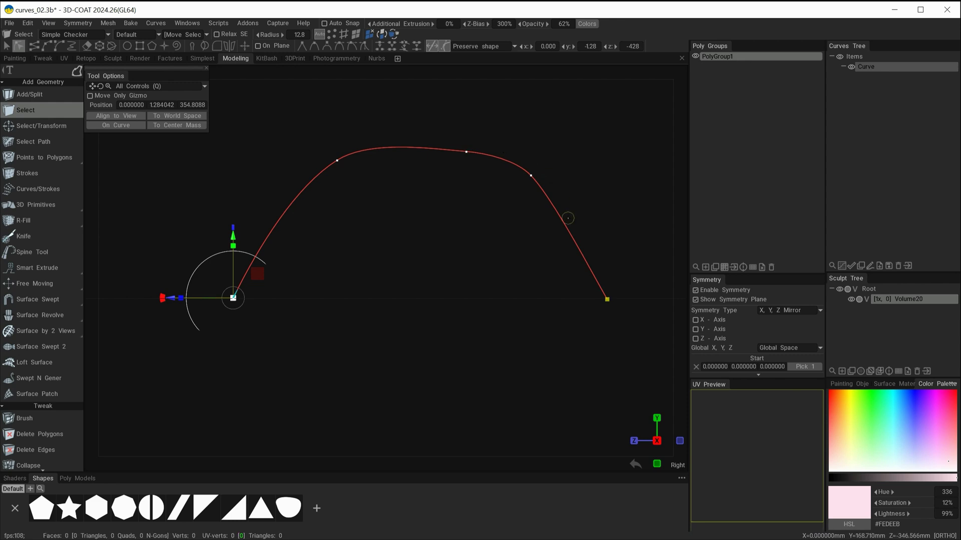
pyautogui.keyDown('shift'); pyautogui.click(530, 175); pyautogui.keyUp('shift')
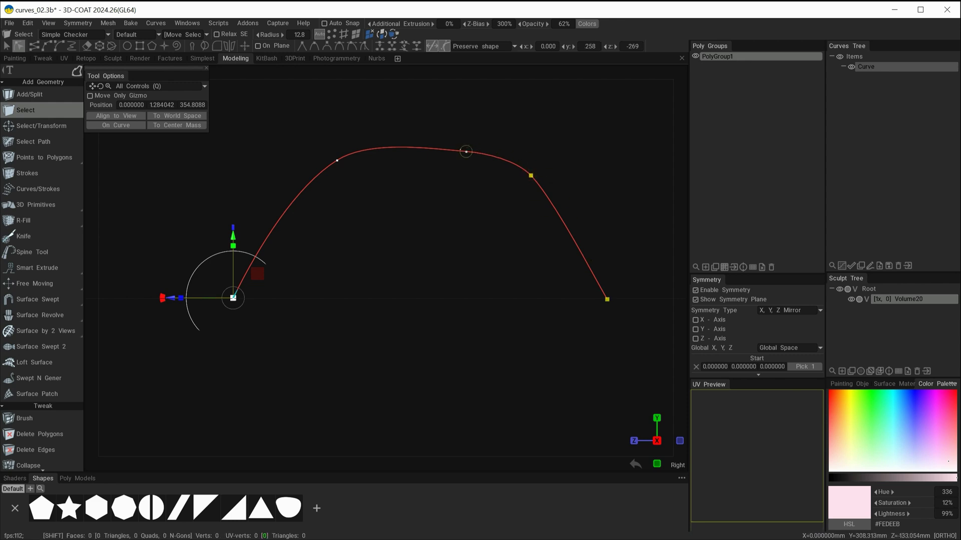
pyautogui.keyDown('shift'); pyautogui.click(466, 151); pyautogui.keyUp('shift')
pyautogui.keyDown('shift'); pyautogui.click(337, 161); pyautogui.keyUp('shift')
pyautogui.moveTo(181, 297)
pyautogui.mouseDown()
pyautogui.moveTo(229, 298)
pyautogui.moveTo(159, 298)
pyautogui.moveTo(227, 298)
pyautogui.moveTo(193, 298)
pyautogui.mouseUp()
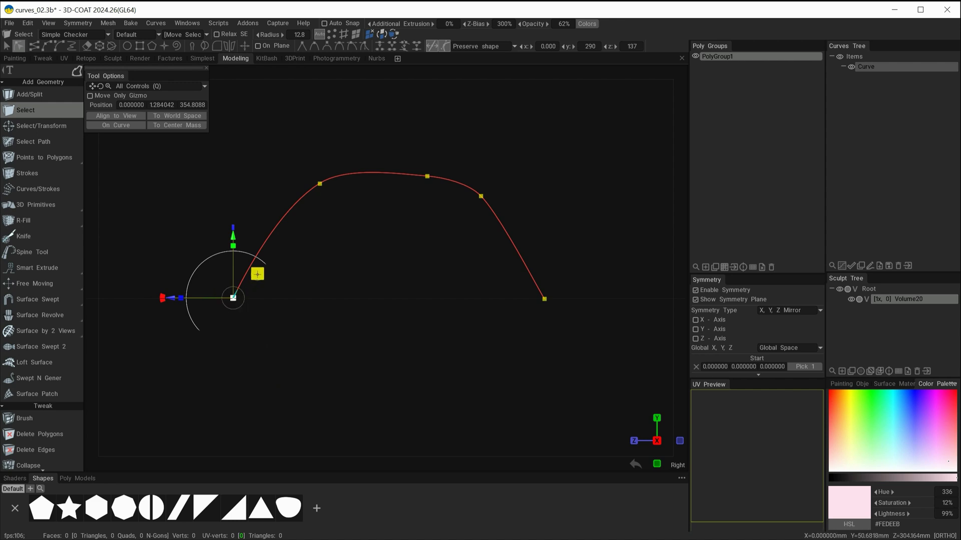
pyautogui.moveTo(257, 274)
pyautogui.mouseDown()
pyautogui.moveTo(294, 247)
pyautogui.moveTo(256, 275)
pyautogui.mouseUp()
pyautogui.moveTo(161, 297)
pyautogui.mouseDown()
pyautogui.moveTo(165, 311)
pyautogui.moveTo(162, 297)
pyautogui.mouseUp()
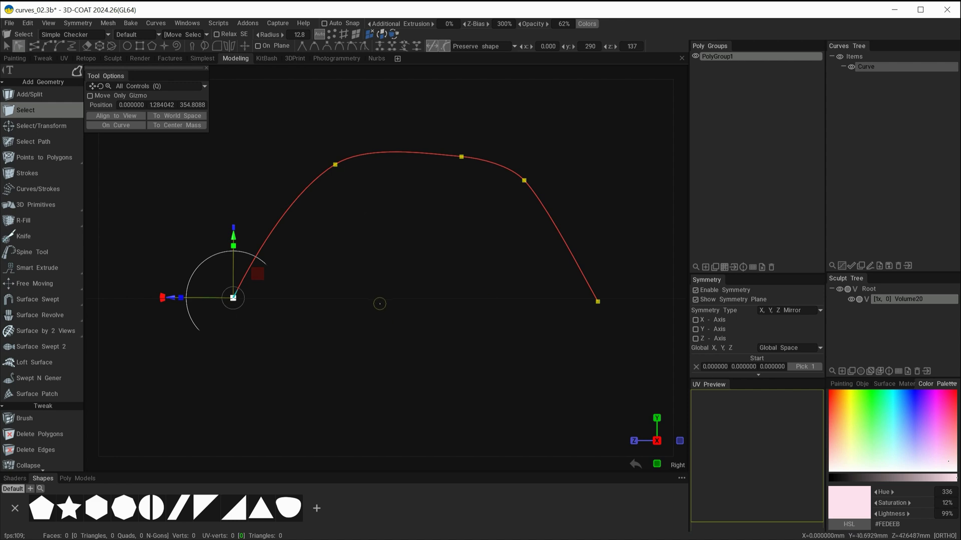
pyautogui.press('space')
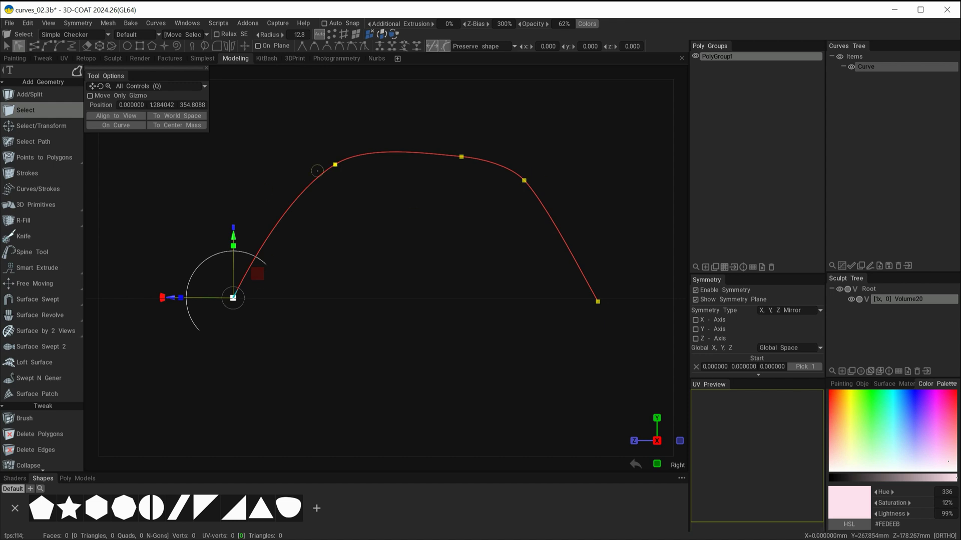
pyautogui.click(427, 369)
pyautogui.scroll(-1, 426, 350)
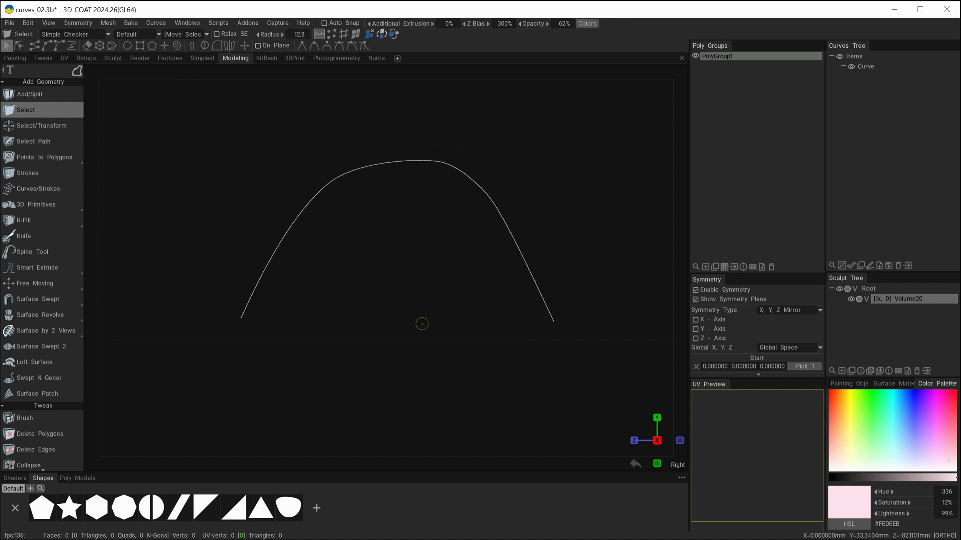
# - Switch from whole-curve selection to Point Selection mode for editing the arch's individual points
pyautogui.press('space')
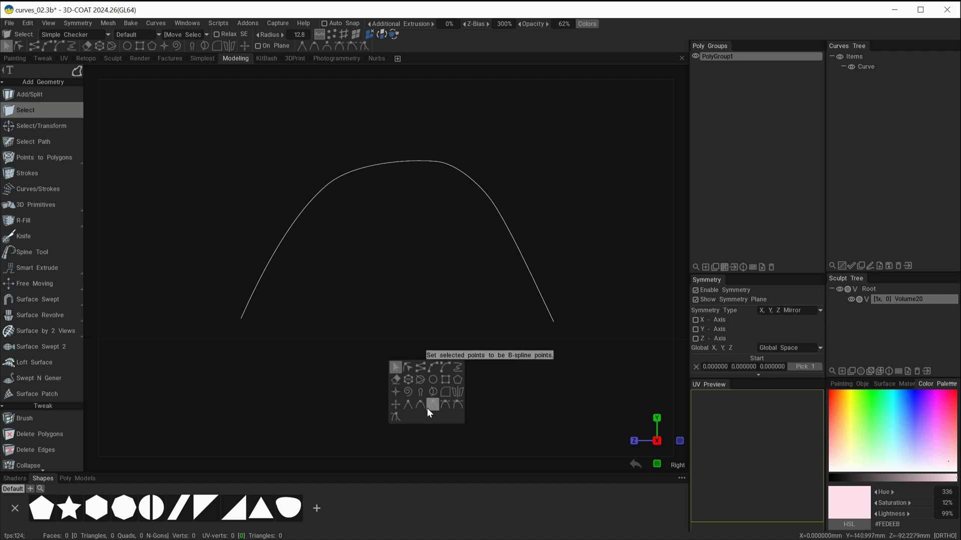
pyautogui.click(428, 408)
pyautogui.press('space')
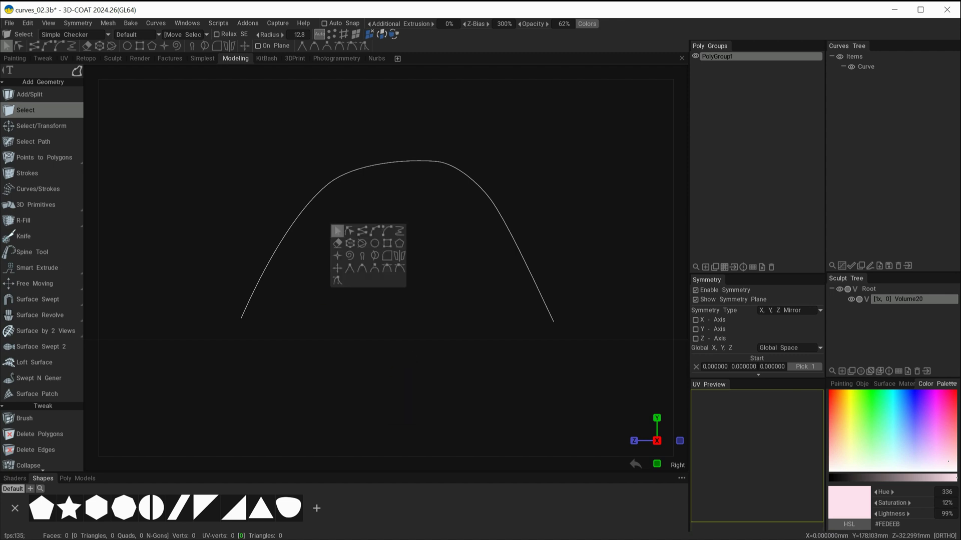
pyautogui.click(347, 229)
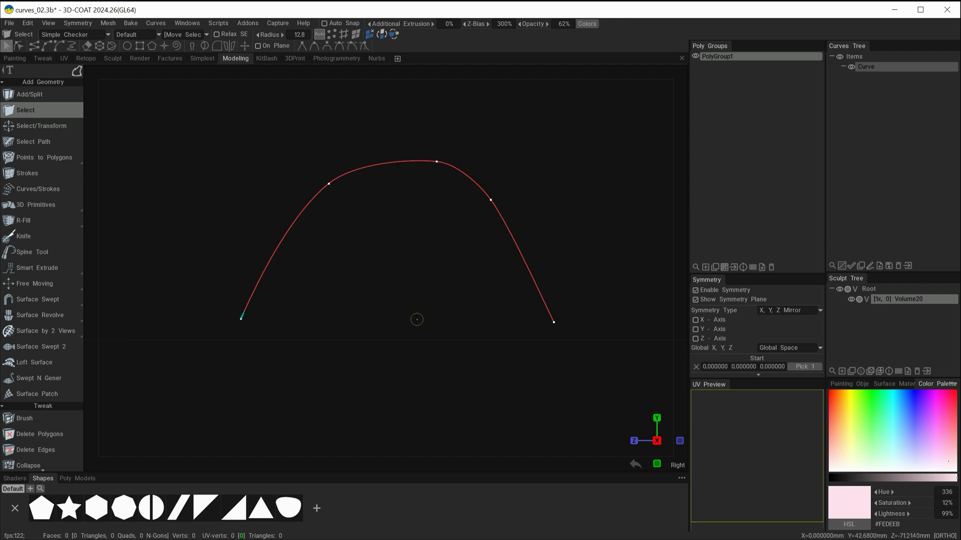
pyautogui.press('space')
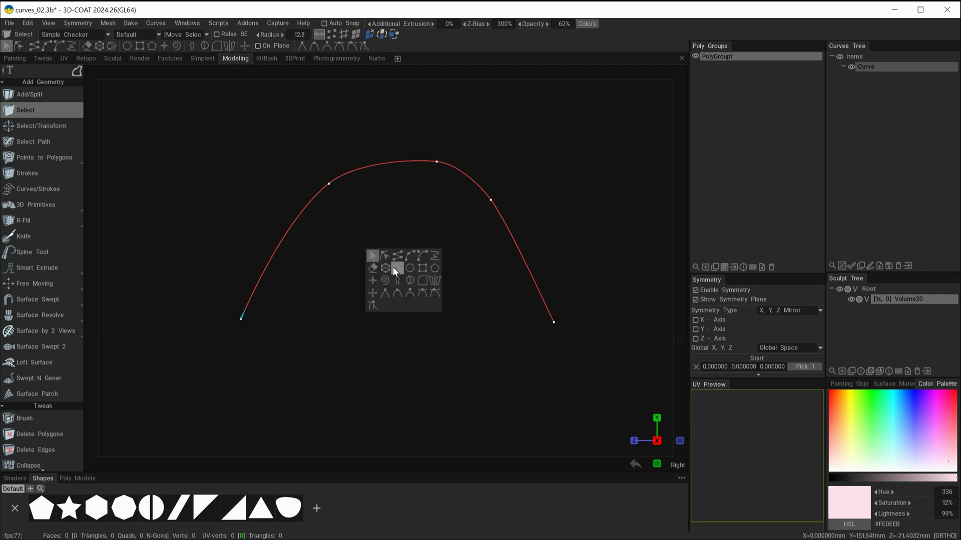
pyautogui.click(384, 257)
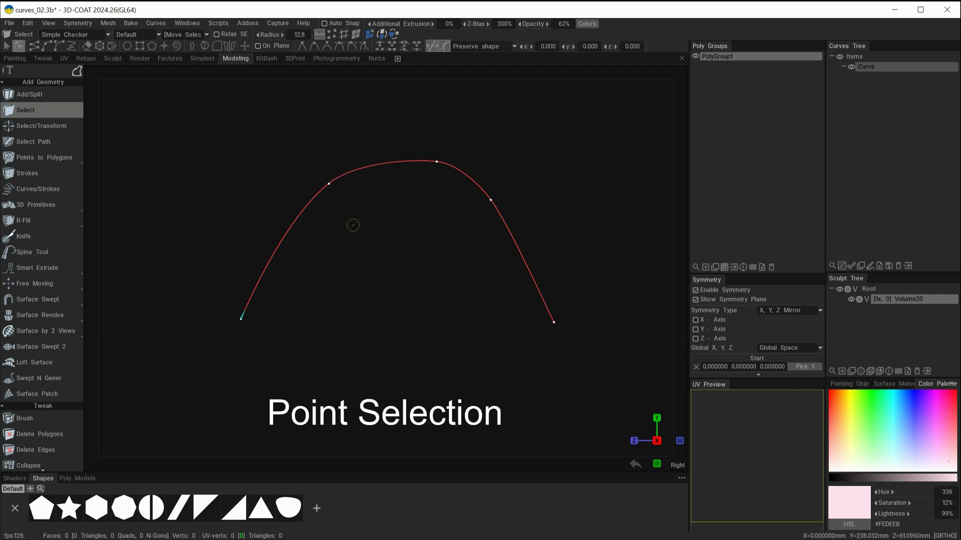
# - Select the arch's left shoulder point and set it to be sharp
pyautogui.click(329, 184)
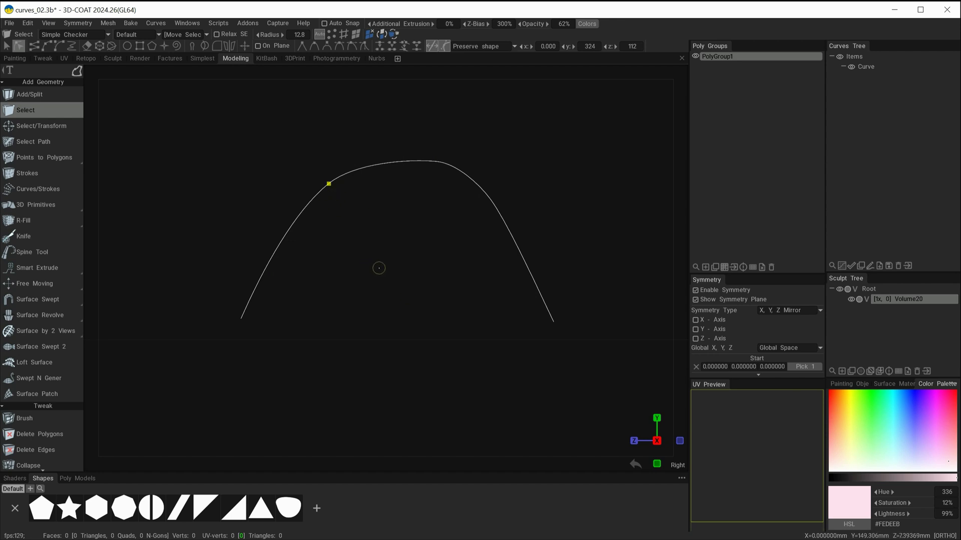
pyautogui.press('space')
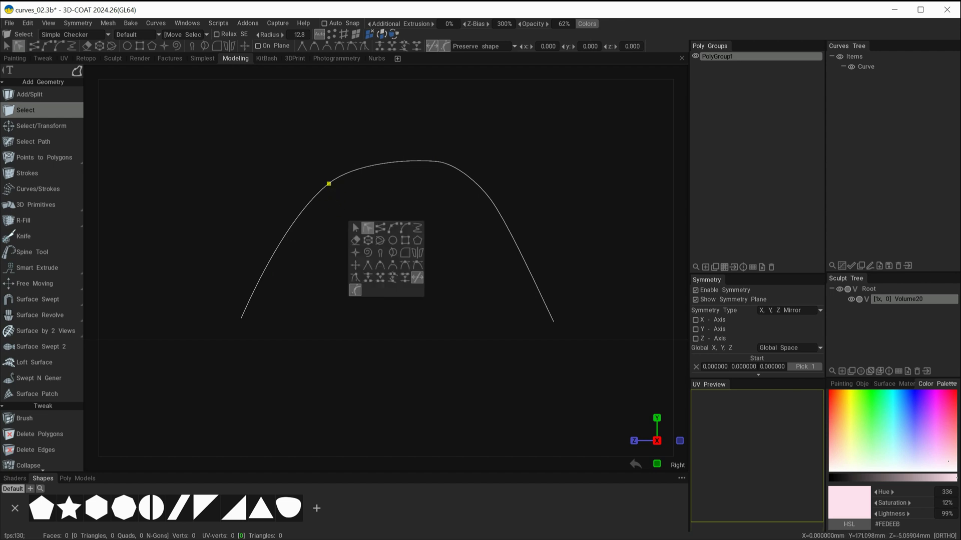
pyautogui.click(368, 267)
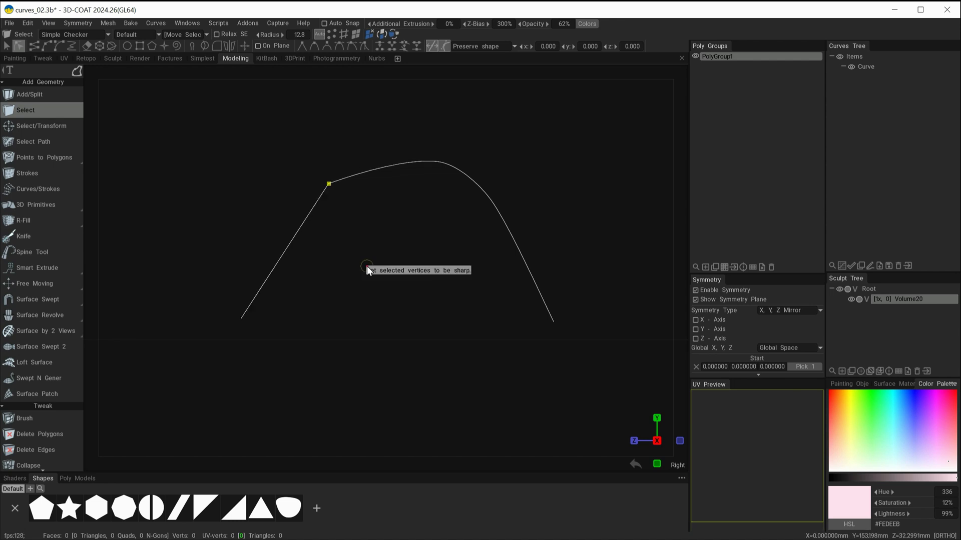
# - Select the arch's apex point and make it a sharp vertex
pyautogui.click(437, 161)
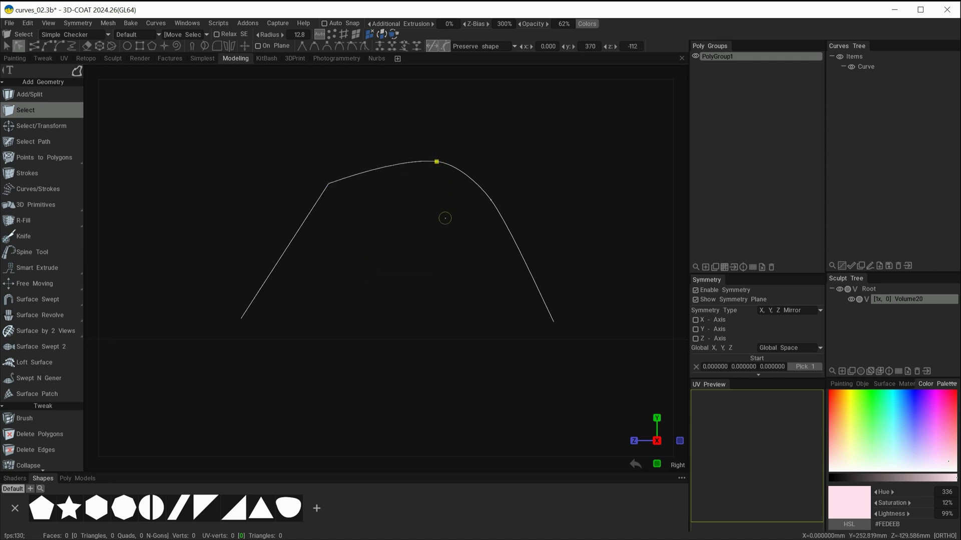
pyautogui.press('space')
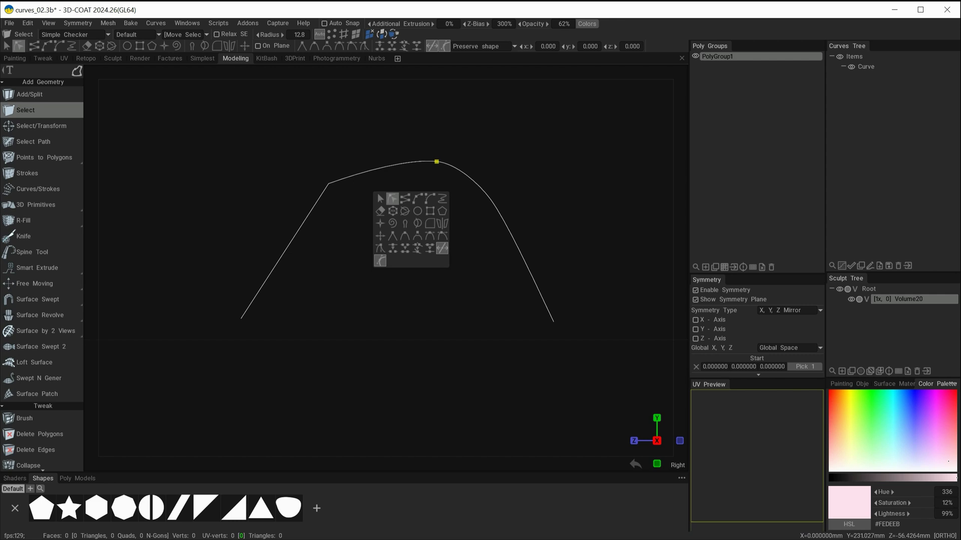
pyautogui.click(392, 238)
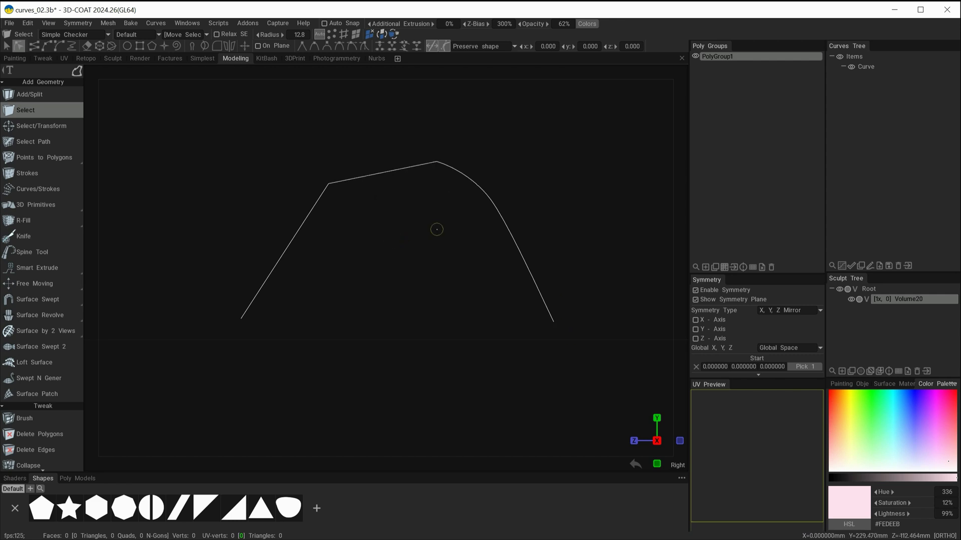
# - Select the arch's right shoulder point and set it to be a sharp vertex
pyautogui.click(490, 200)
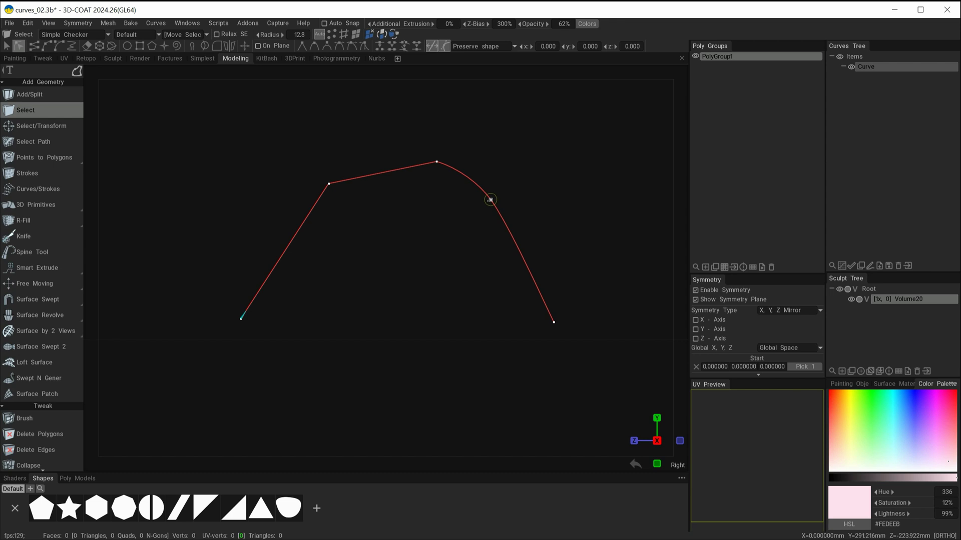
pyautogui.click(490, 200)
pyautogui.press('space')
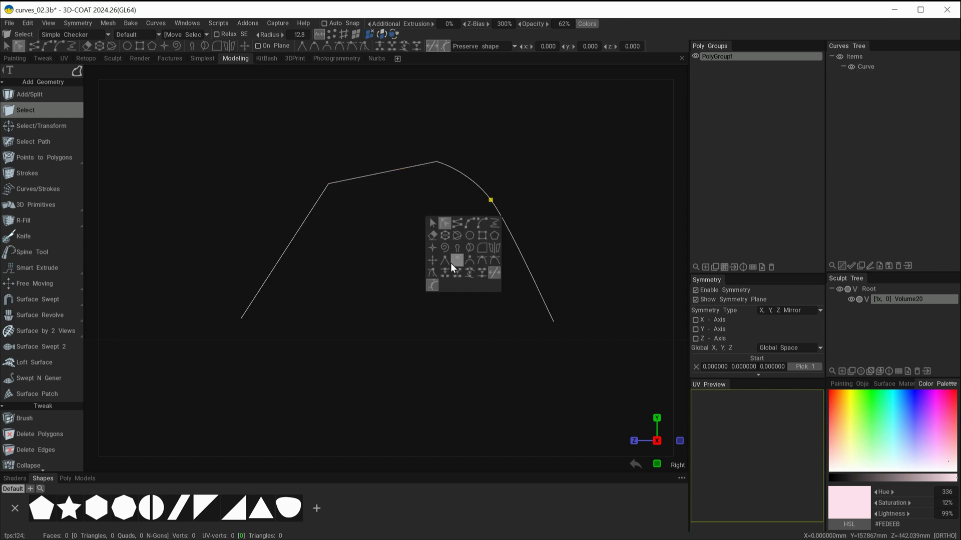
pyautogui.click(451, 262)
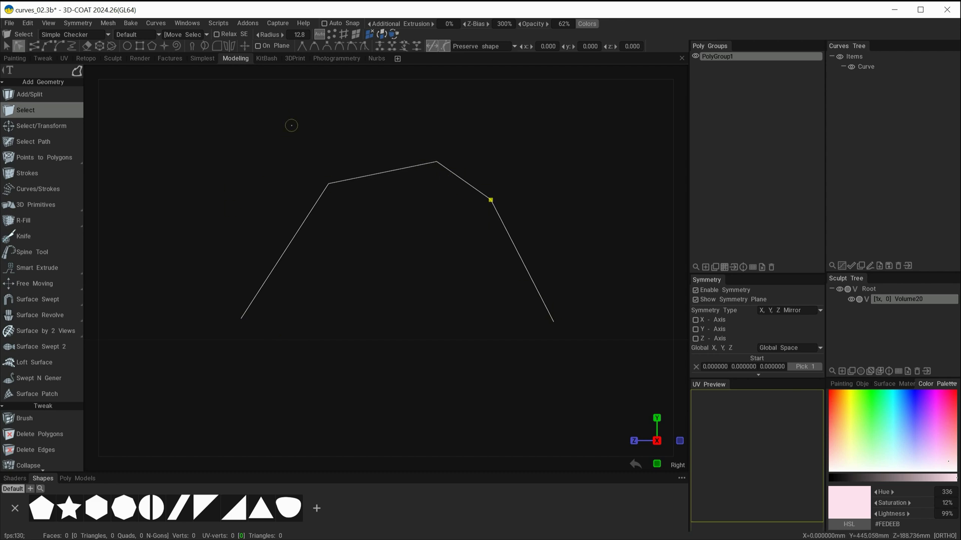
# - Select the arch's three upper points together, set them to default spline behaviour, and clear the selection
pyautogui.moveTo(289, 131); pyautogui.dragTo(569, 246)
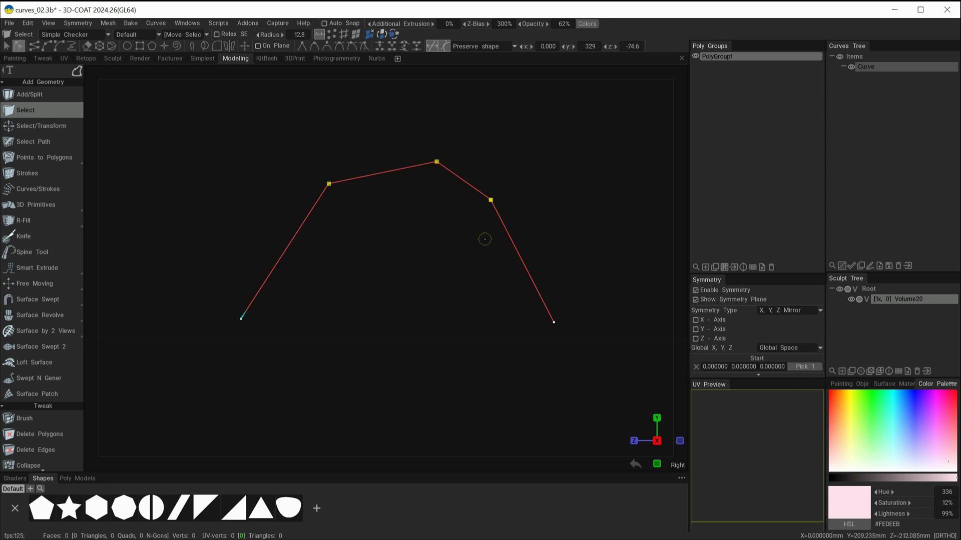
pyautogui.press('space')
pyautogui.press('space')
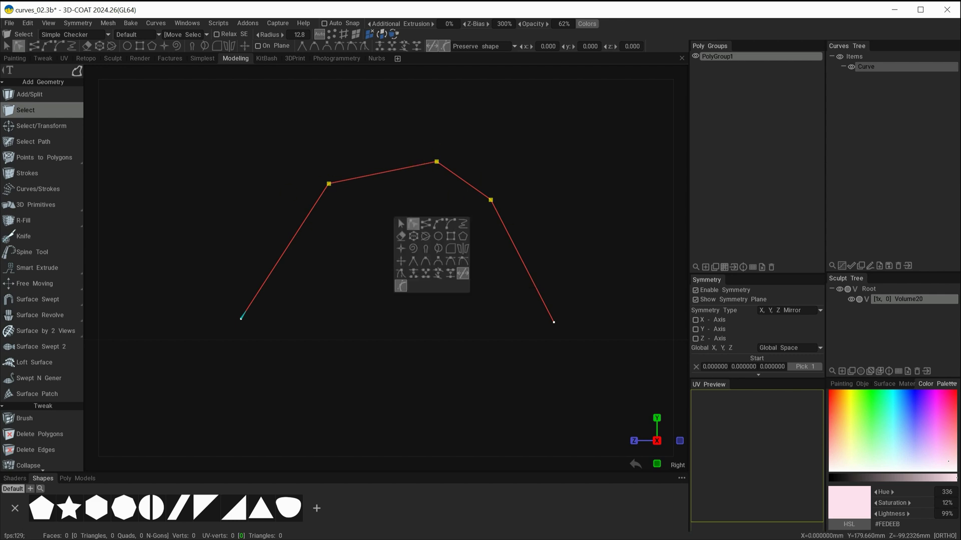
pyautogui.click(425, 263)
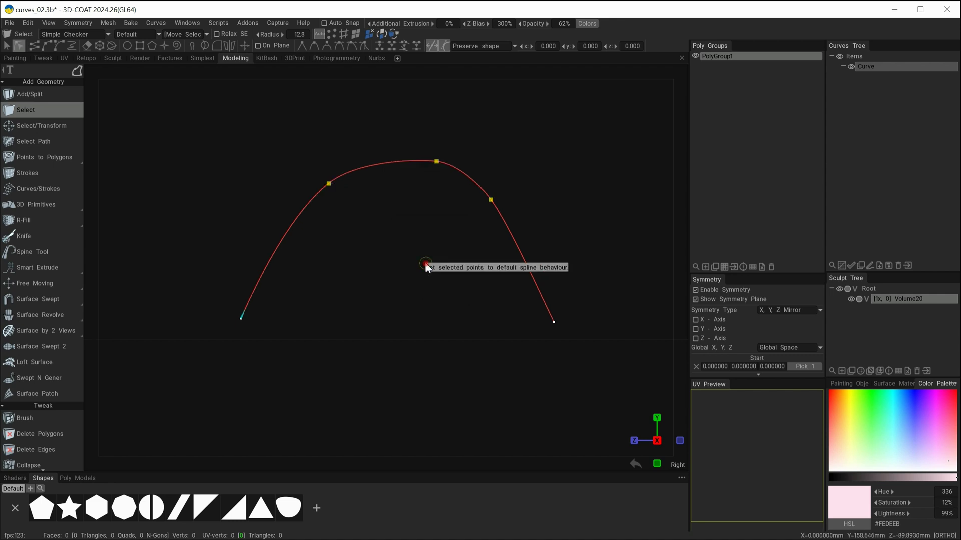
pyautogui.click(437, 293)
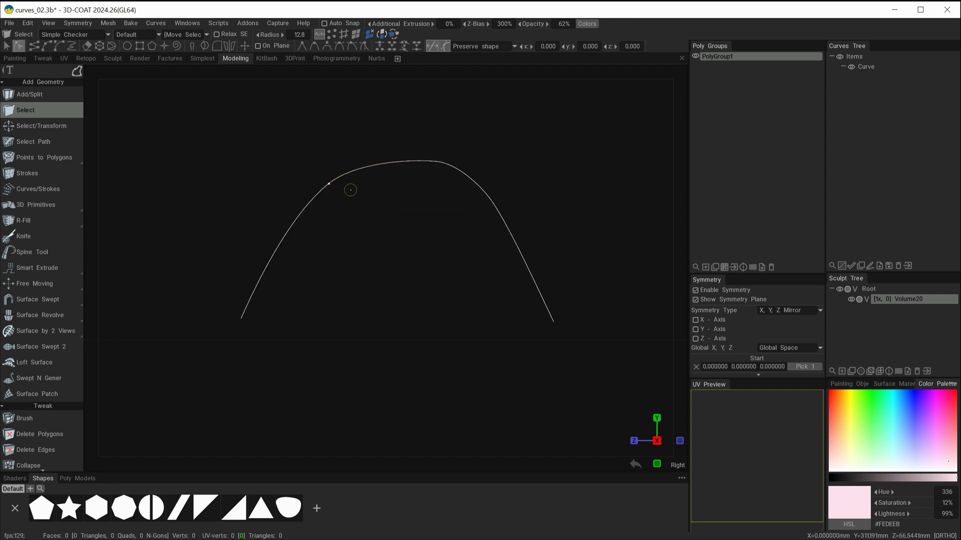
# - Try the sharp type again on the arch's left shoulder point
pyautogui.click(329, 184)
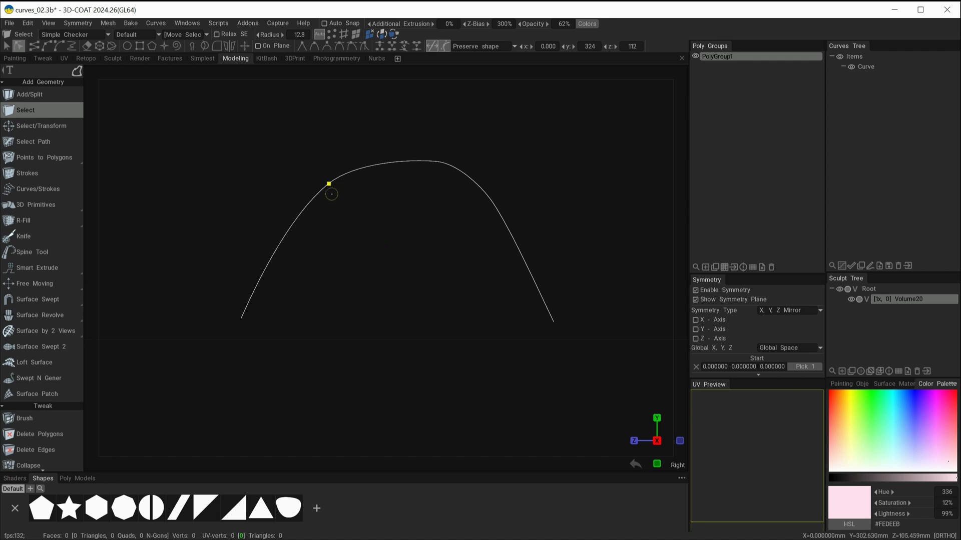
pyautogui.rightClick(341, 205)
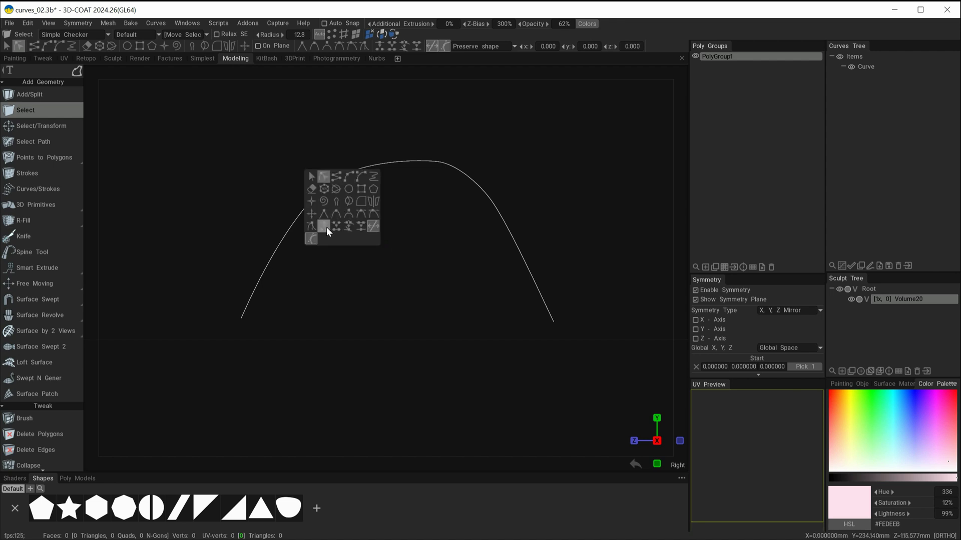
pyautogui.click(322, 213)
# - Try the right shoulder point as an off-curve control point, move it up and outward, and undo the point edits
pyautogui.click(437, 162)
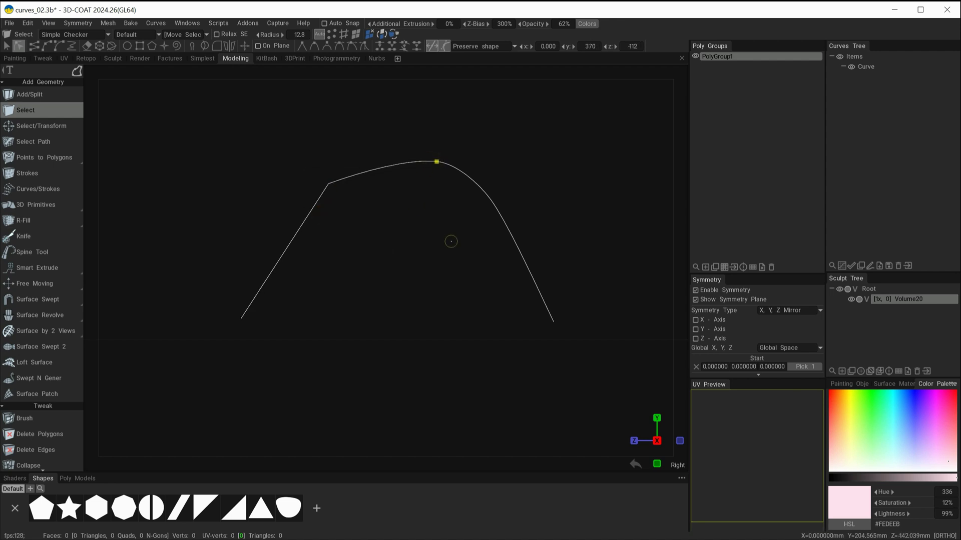
pyautogui.click(491, 200)
pyautogui.rightClick(482, 260)
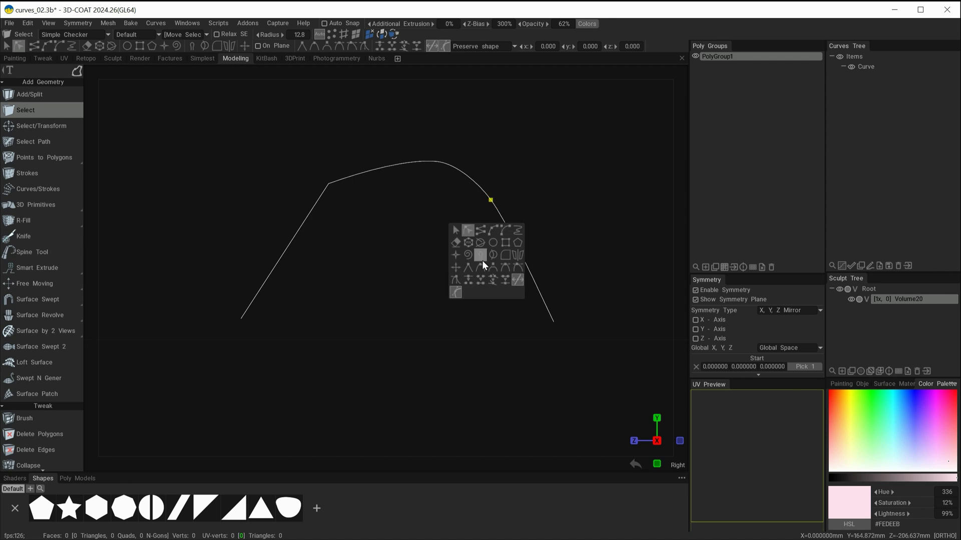
pyautogui.click(492, 279)
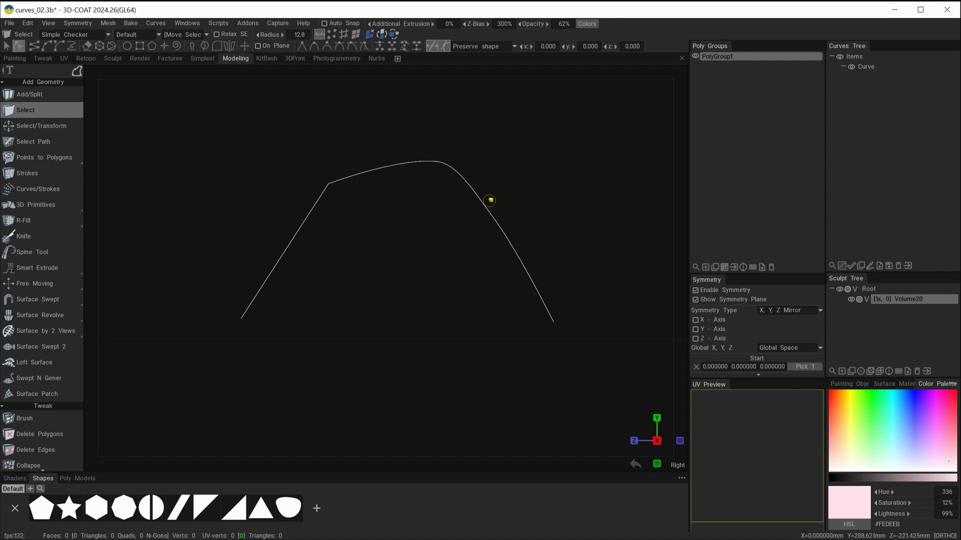
pyautogui.moveTo(490, 200); pyautogui.dragTo(564, 161)
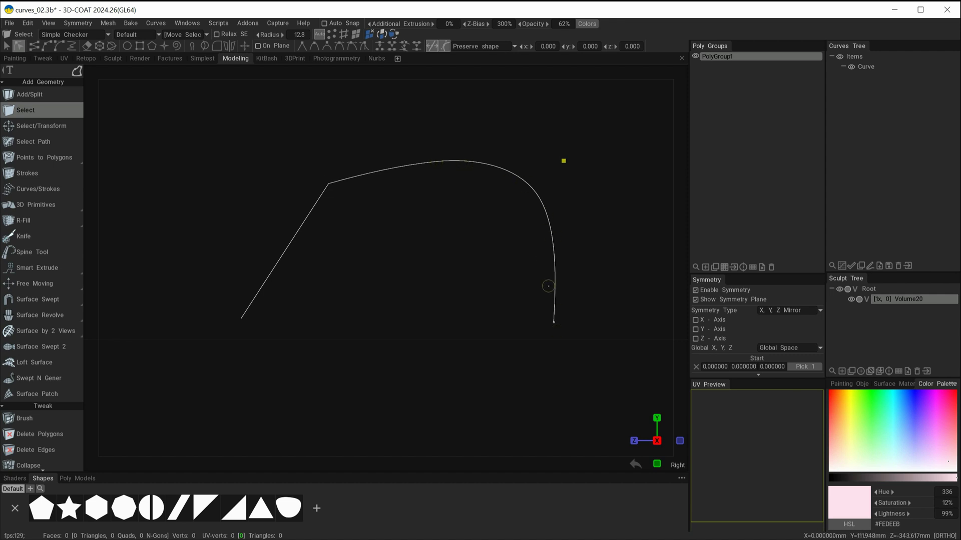
pyautogui.hotkey('ctrl', 'z')
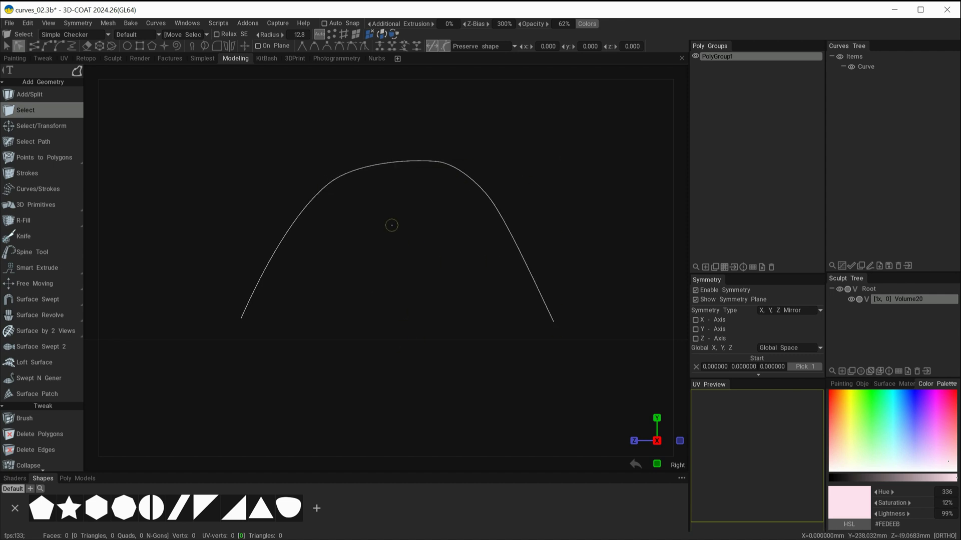
# - Select the left shoulder point and convert it to a Bezier point with symmetric tangent handles
pyautogui.press('space')
pyautogui.click(328, 184)
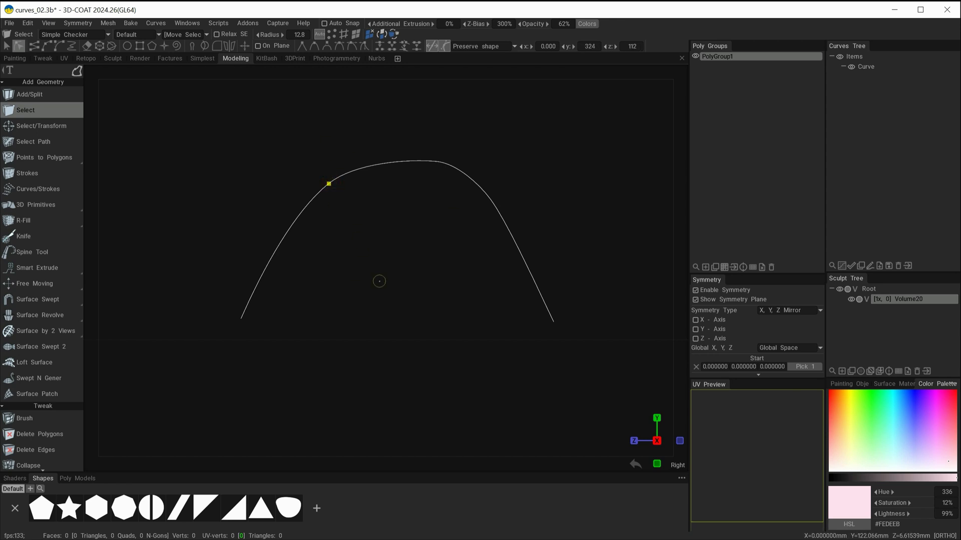
pyautogui.press('space')
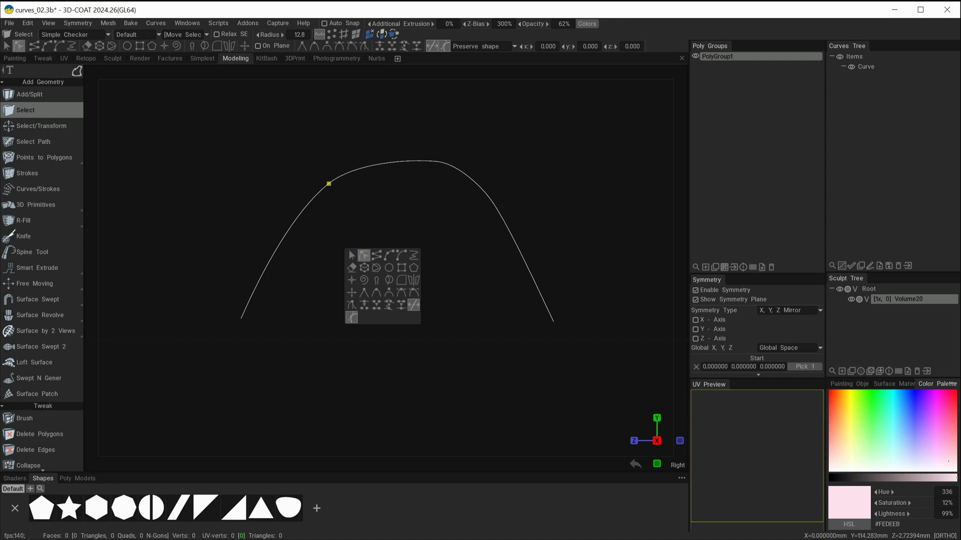
pyautogui.click(401, 293)
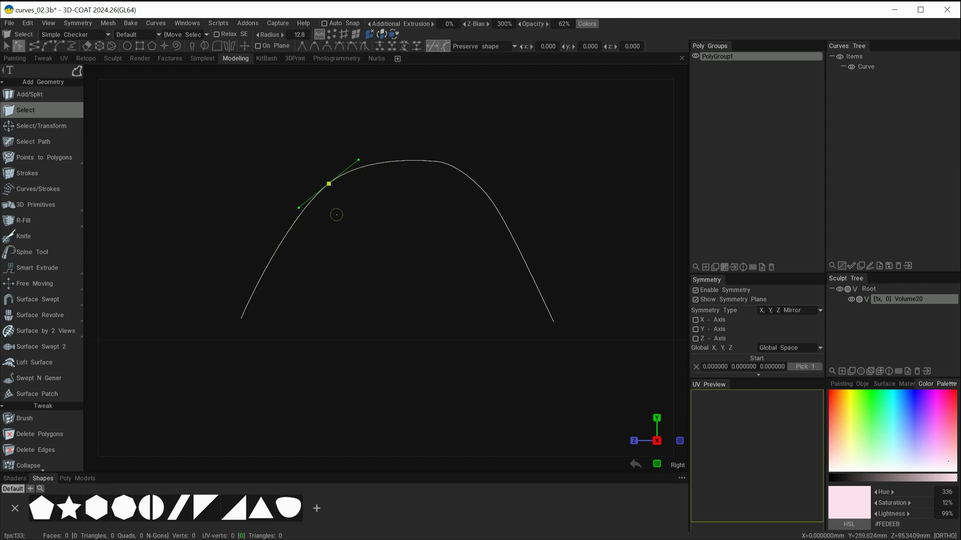
# - Try the aligned-handle Bezier type and the independent-handle type on the left shoulder point
pyautogui.press('space')
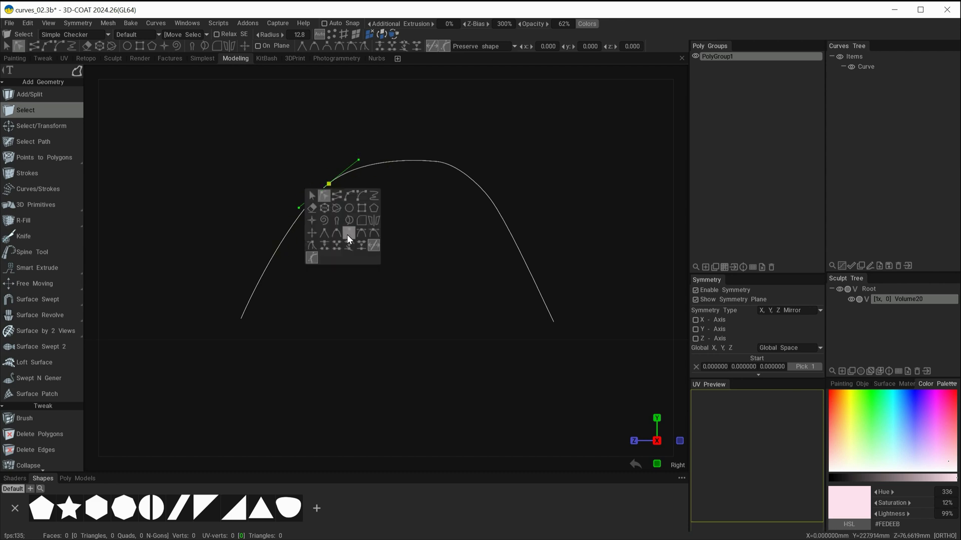
pyautogui.click(374, 233)
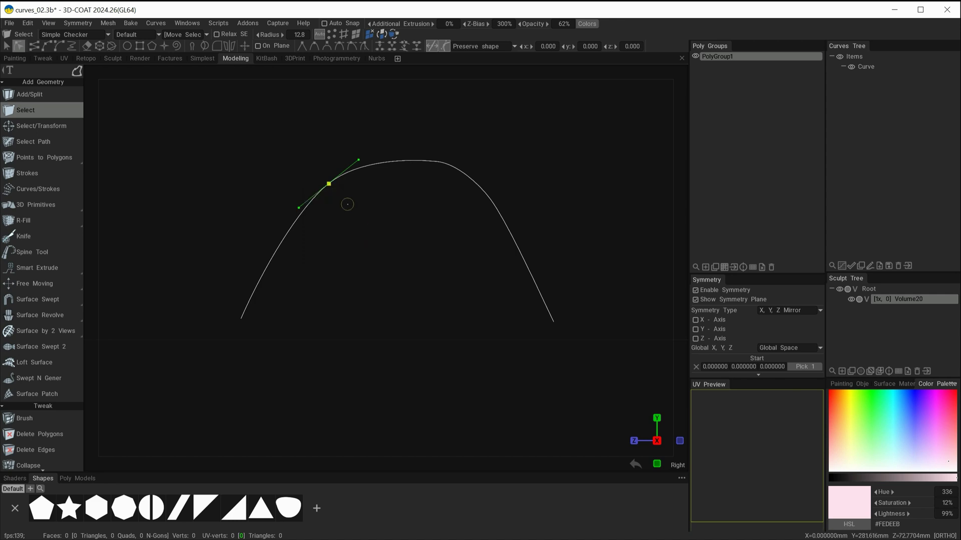
pyautogui.press('space')
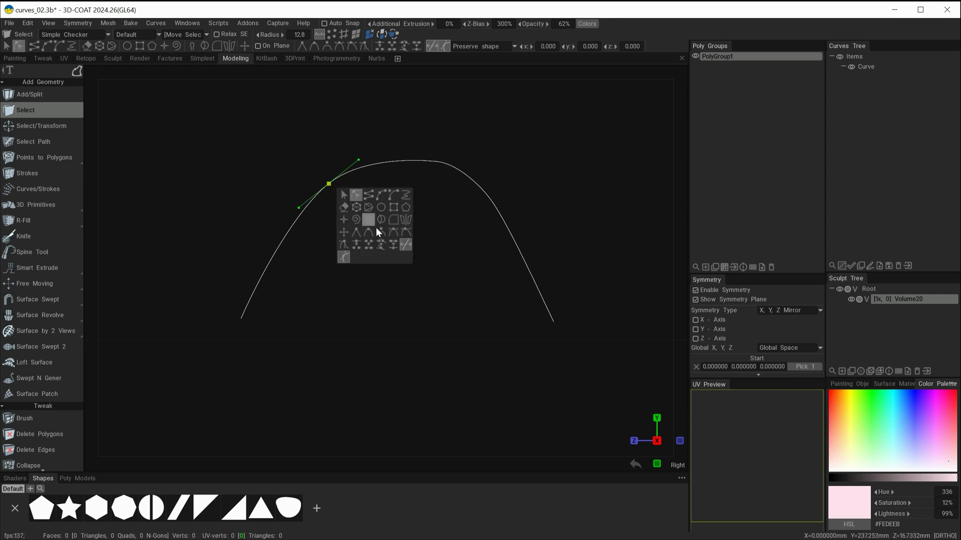
pyautogui.click(343, 244)
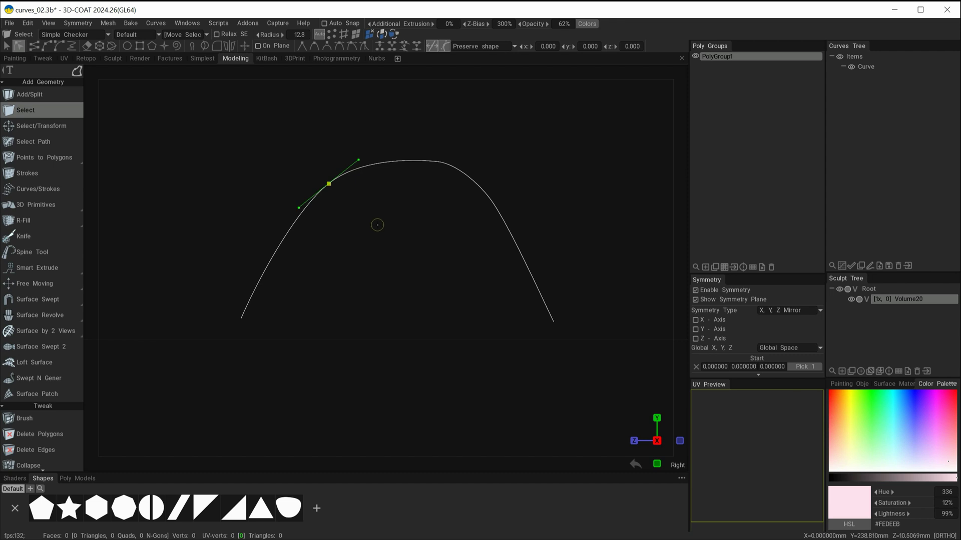
# - Set the left shoulder point to symmetric Bezier handles, and lengthen and steepen the handle pair slightly
pyautogui.press('space')
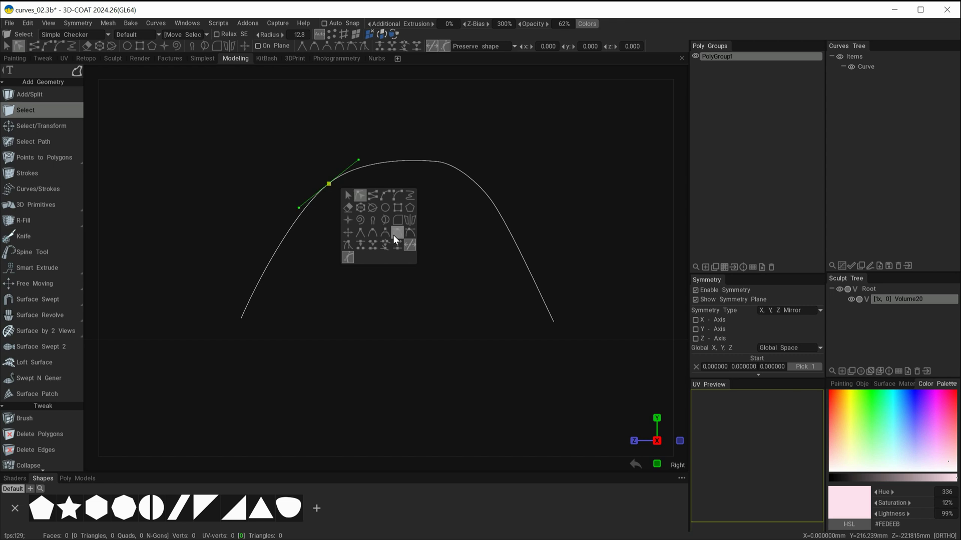
pyautogui.click(396, 232)
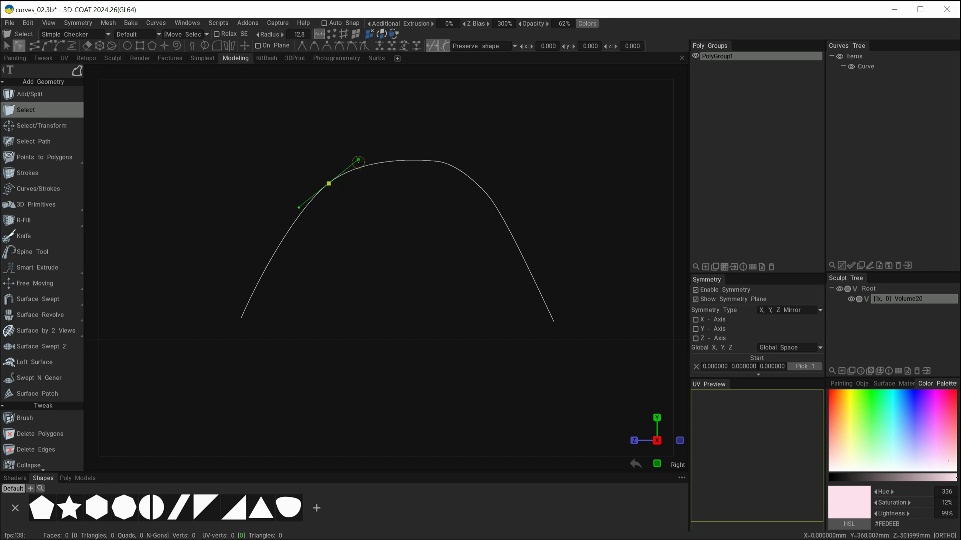
pyautogui.moveTo(358, 159)
pyautogui.mouseDown()
pyautogui.moveTo(383, 146)
pyautogui.moveTo(364, 180)
pyautogui.moveTo(389, 146)
pyautogui.moveTo(350, 113)
pyautogui.moveTo(354, 140)
pyautogui.moveTo(304, 122)
pyautogui.moveTo(358, 147)
pyautogui.moveTo(382, 189)
pyautogui.moveTo(371, 151)
pyautogui.mouseUp()
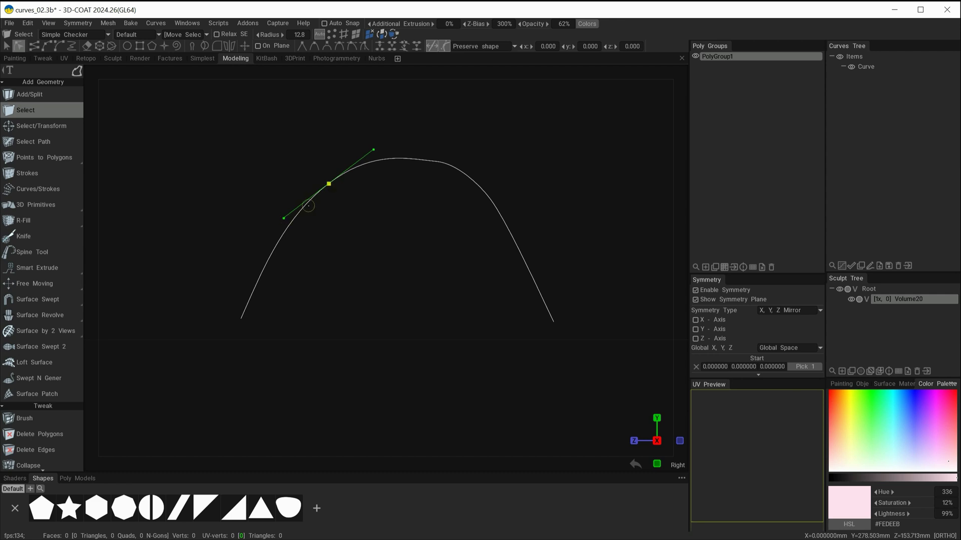
pyautogui.moveTo(373, 150)
pyautogui.mouseDown()
pyautogui.moveTo(341, 171)
pyautogui.moveTo(370, 161)
pyautogui.moveTo(353, 133)
pyautogui.moveTo(333, 132)
pyautogui.moveTo(323, 172)
pyautogui.moveTo(323, 142)
pyautogui.moveTo(375, 203)
pyautogui.moveTo(364, 149)
pyautogui.mouseUp()
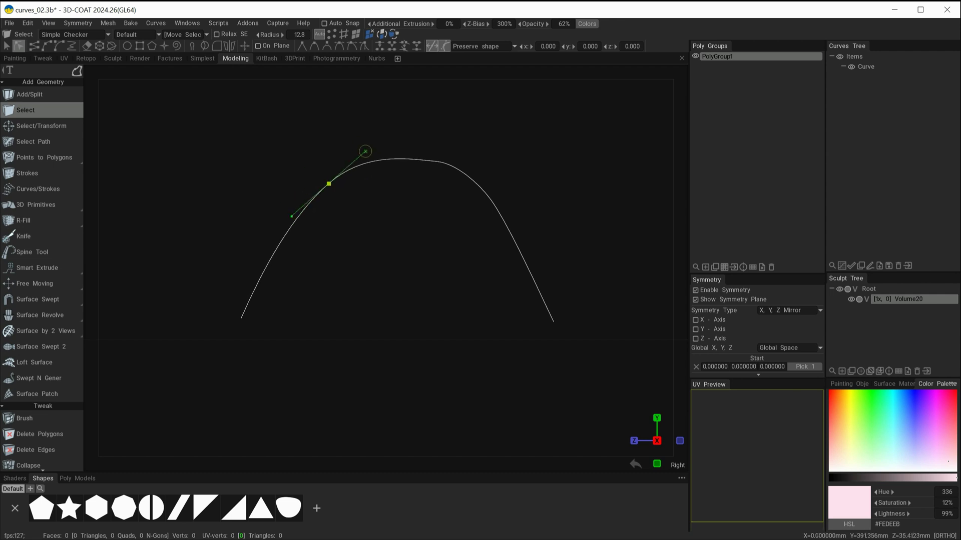
# - Switch the left shoulder point to aligned handles with separate lengths, and stretch both handles well outward at a shallower slope
pyautogui.press('space')
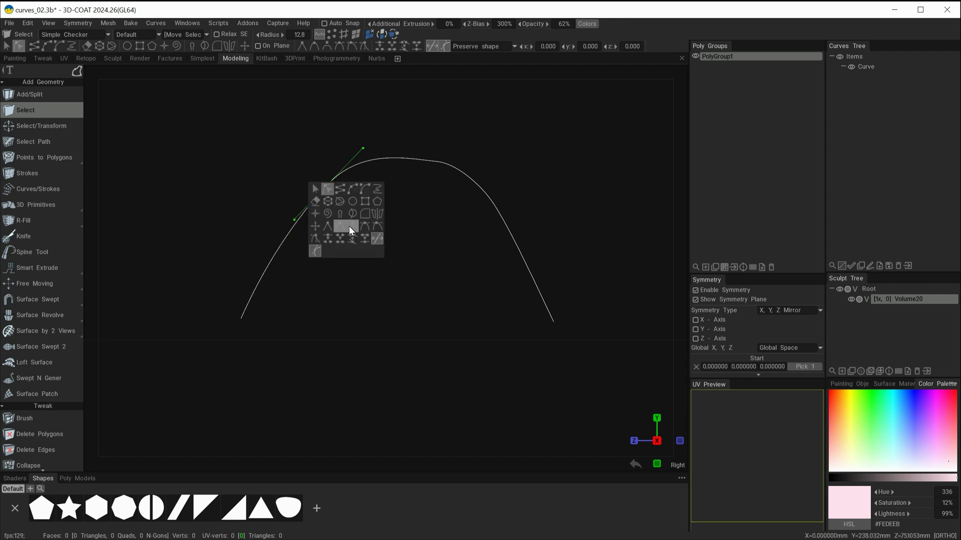
pyautogui.click(376, 229)
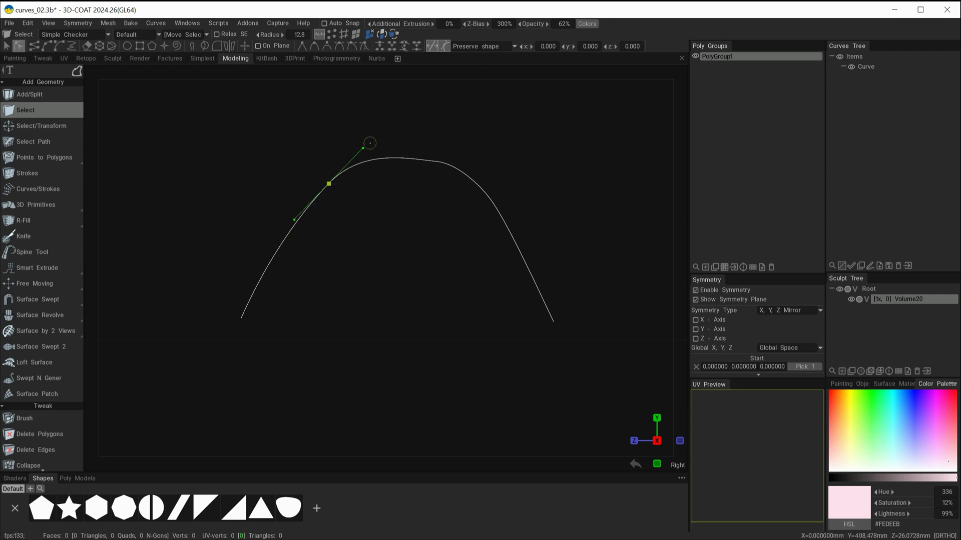
pyautogui.moveTo(363, 149); pyautogui.dragTo(410, 140)
pyautogui.moveTo(239, 232)
pyautogui.mouseDown()
pyautogui.moveTo(285, 200)
pyautogui.moveTo(142, 234)
pyautogui.moveTo(232, 235)
pyautogui.mouseUp()
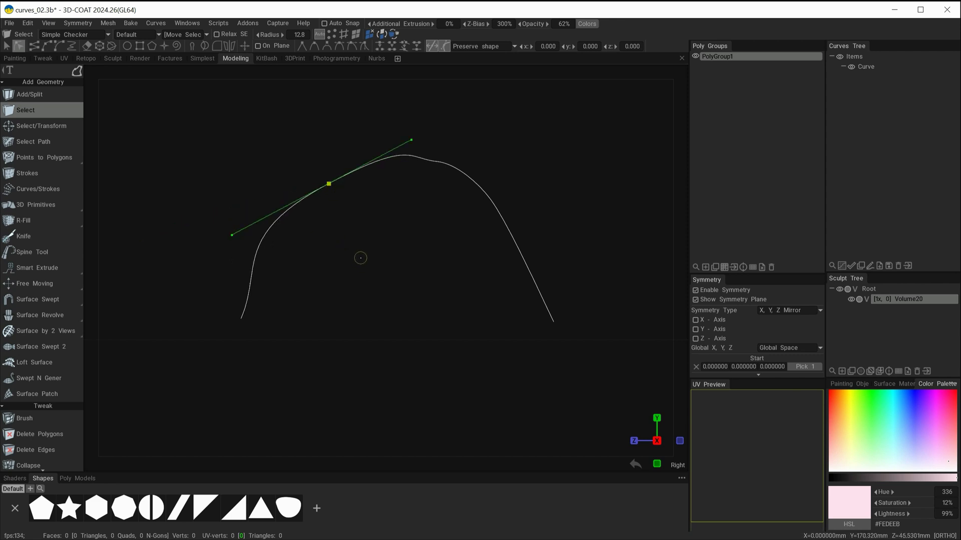
# - Make the left shoulder point's handles independent, and swing the left one out level and the right one straight down
pyautogui.press('space')
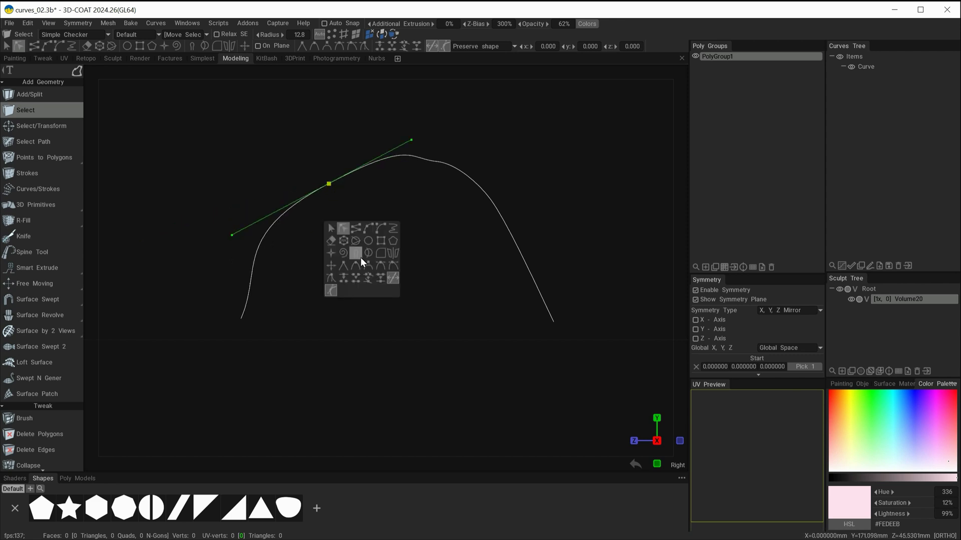
pyautogui.click(332, 278)
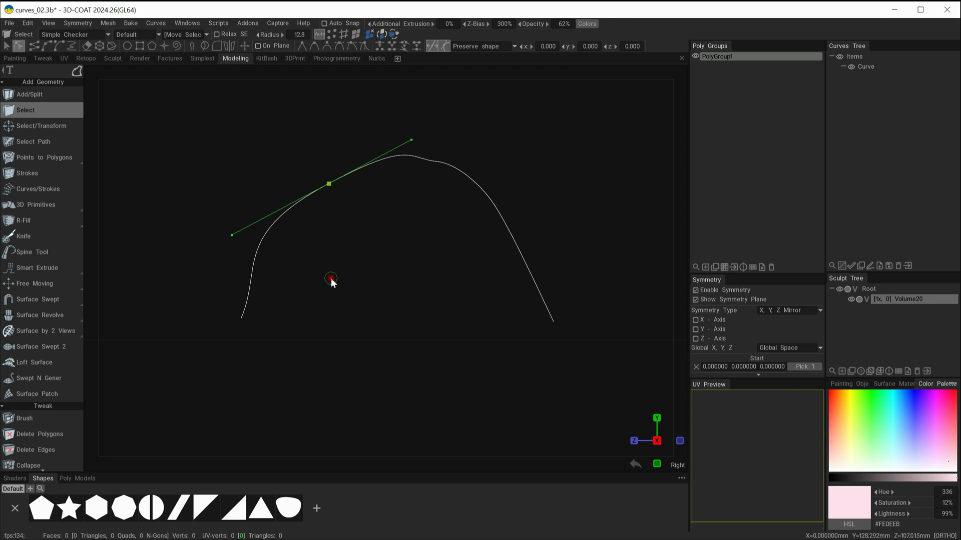
pyautogui.moveTo(411, 140); pyautogui.dragTo(381, 234)
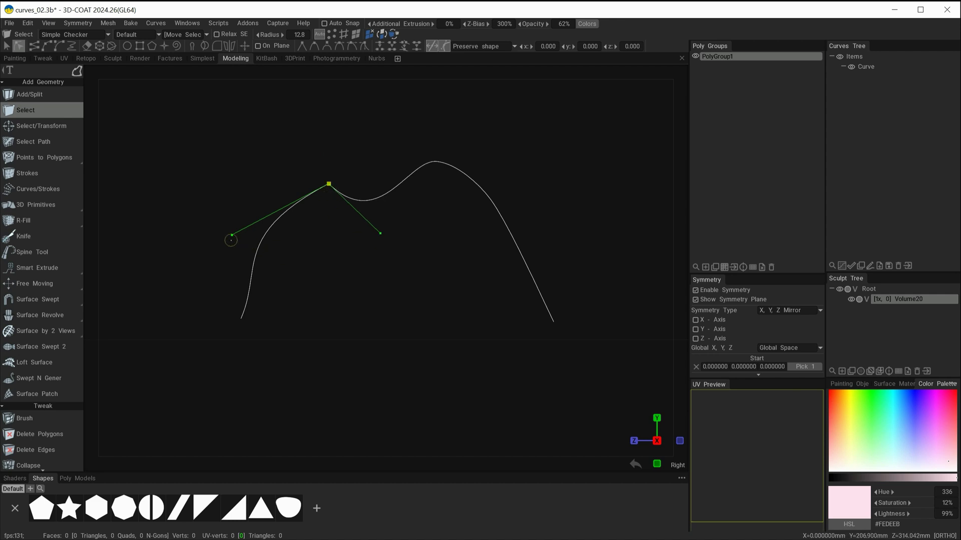
pyautogui.moveTo(231, 240); pyautogui.dragTo(192, 184)
pyautogui.moveTo(380, 234); pyautogui.dragTo(329, 322)
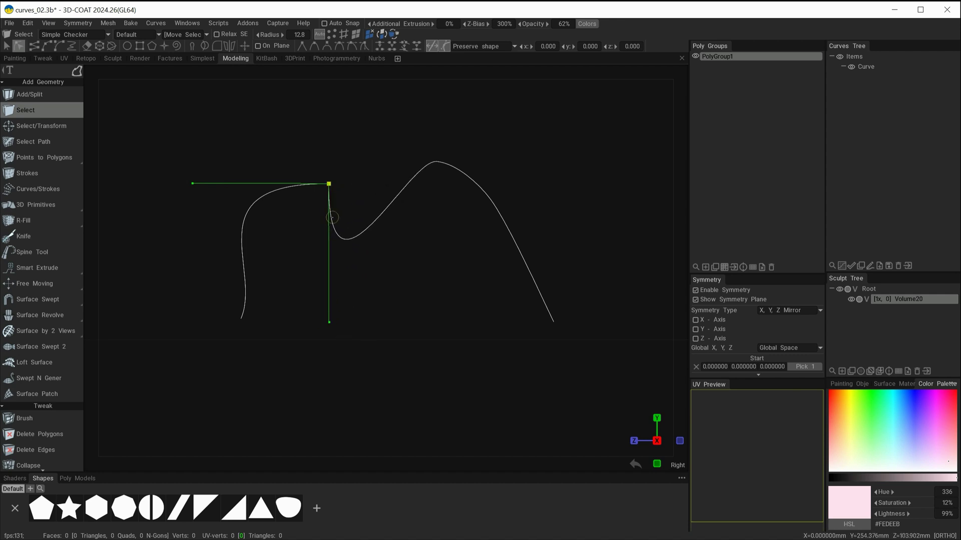
# - Tilt the left handle slightly upward, lengthen the downward handle with a slight lean to the left, and select the apex point
pyautogui.moveTo(195, 183)
pyautogui.mouseDown()
pyautogui.moveTo(208, 126)
pyautogui.moveTo(186, 196)
pyautogui.moveTo(192, 176)
pyautogui.mouseUp()
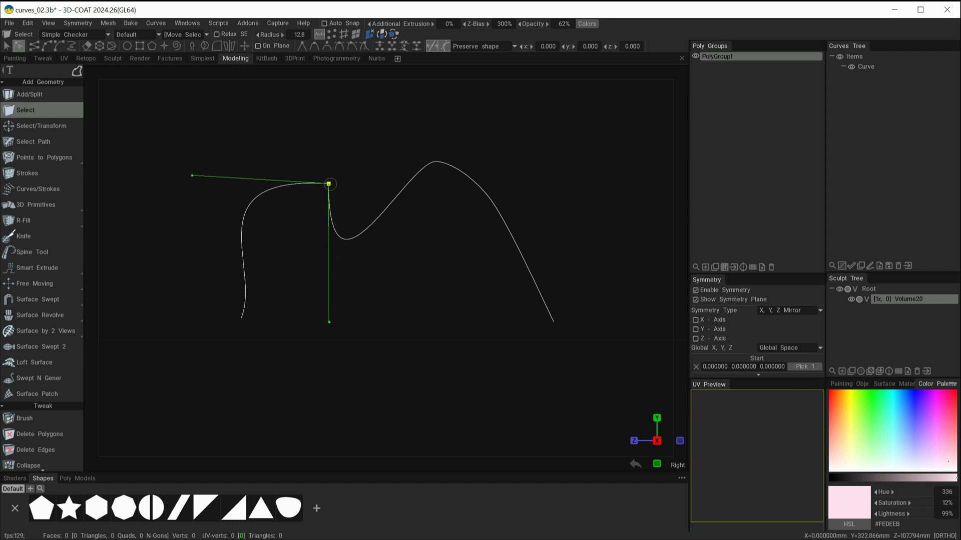
pyautogui.moveTo(330, 325); pyautogui.dragTo(322, 345)
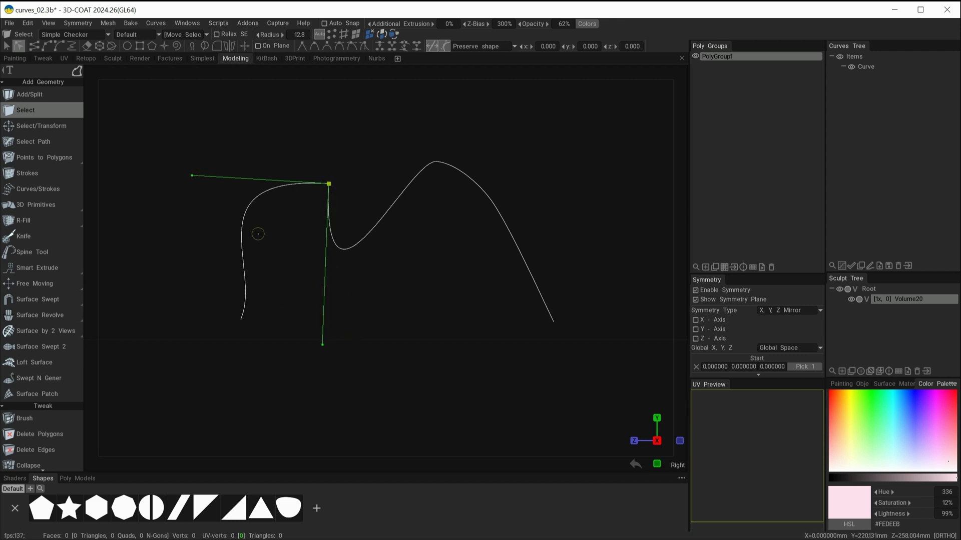
pyautogui.click(338, 197)
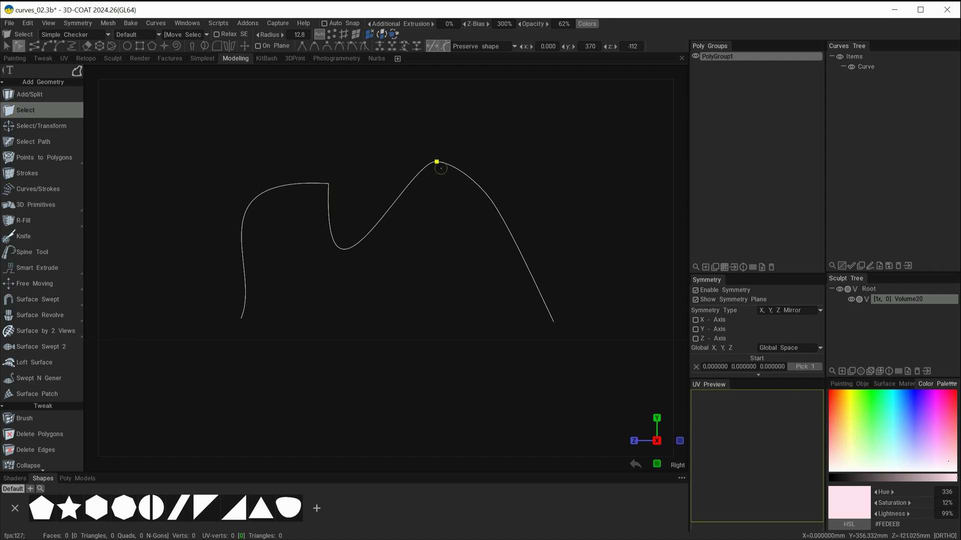
# - Undo the last curve reshaping, and split the curve at its apex point into two separate curves
pyautogui.hotkey('ctrl', 'z')
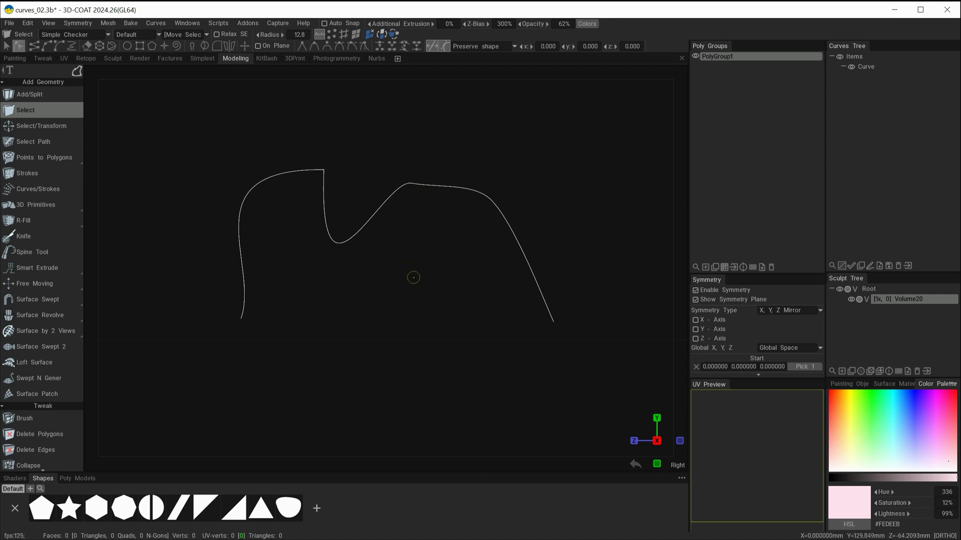
pyautogui.press('space')
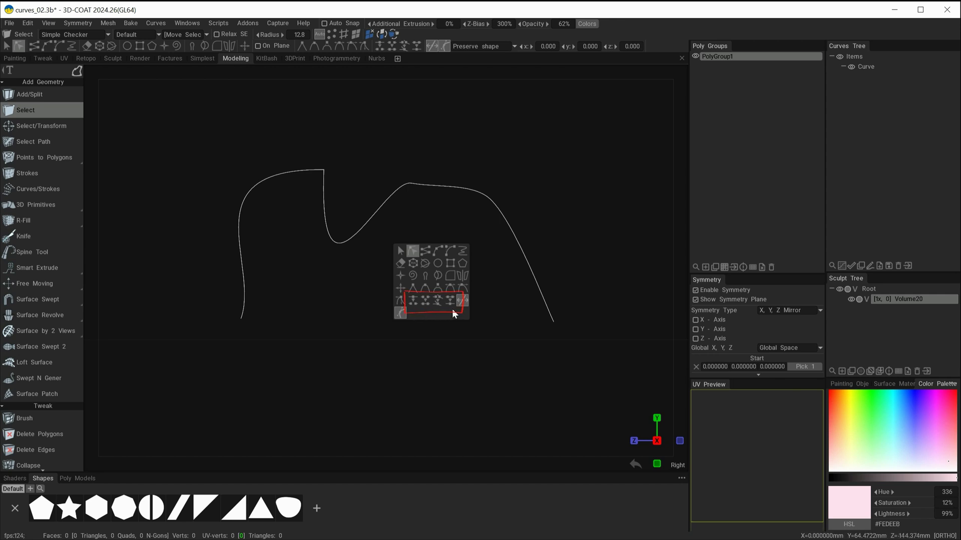
pyautogui.press('space')
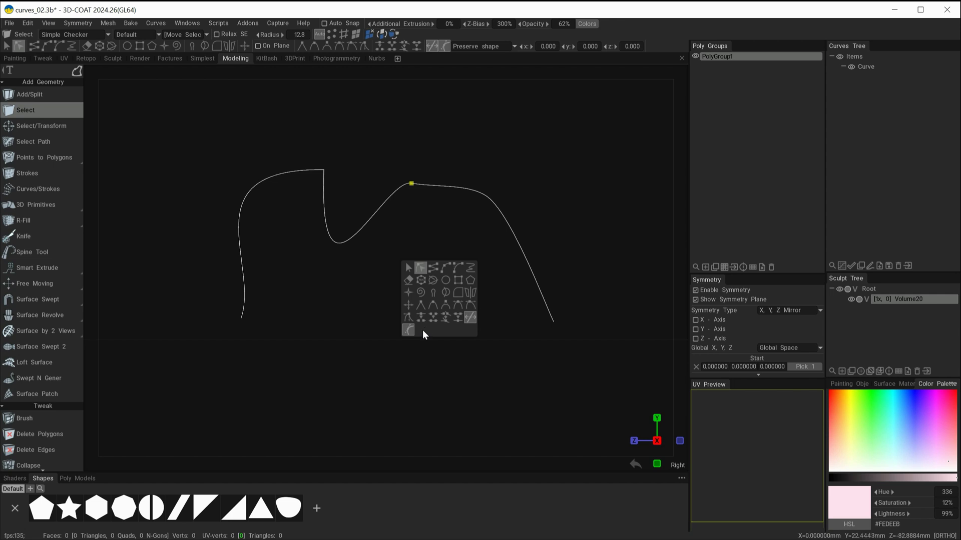
pyautogui.click(420, 317)
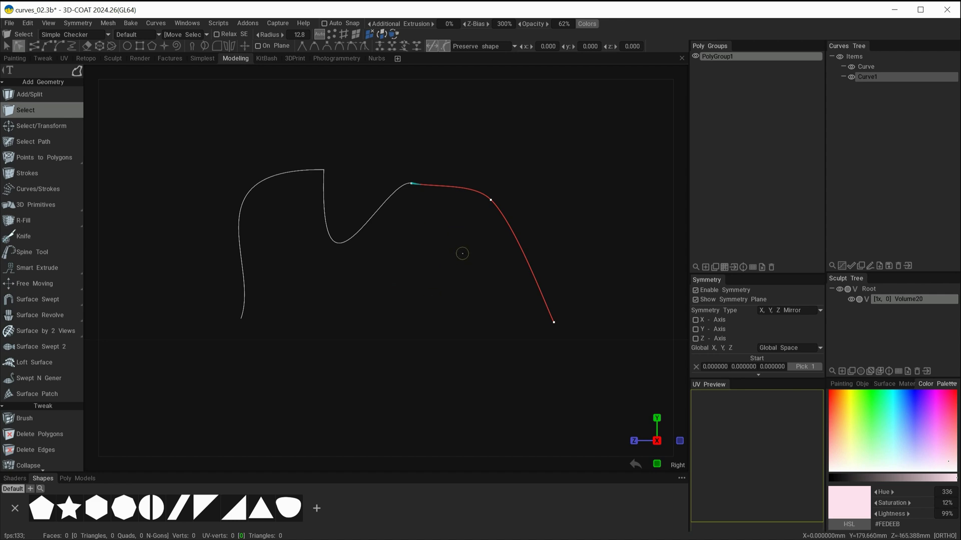
# - Move the whole right curve slightly to the right to leave a gap, and return to point editing
pyautogui.press('space')
pyautogui.click(433, 235)
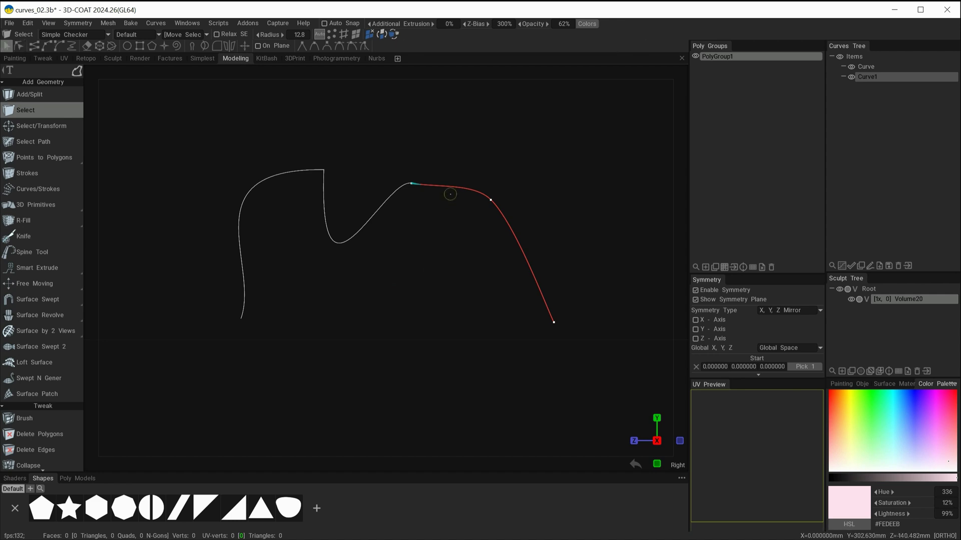
pyautogui.moveTo(449, 188); pyautogui.dragTo(475, 190)
pyautogui.click(453, 354)
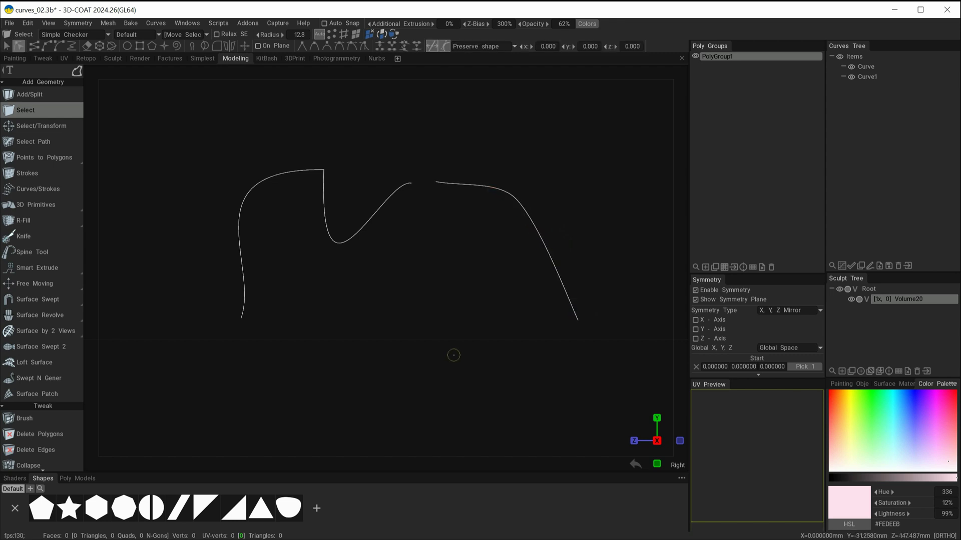
# - Select the facing endpoints of the two curves, try to join them across the gap, and undo the join
pyautogui.press('space')
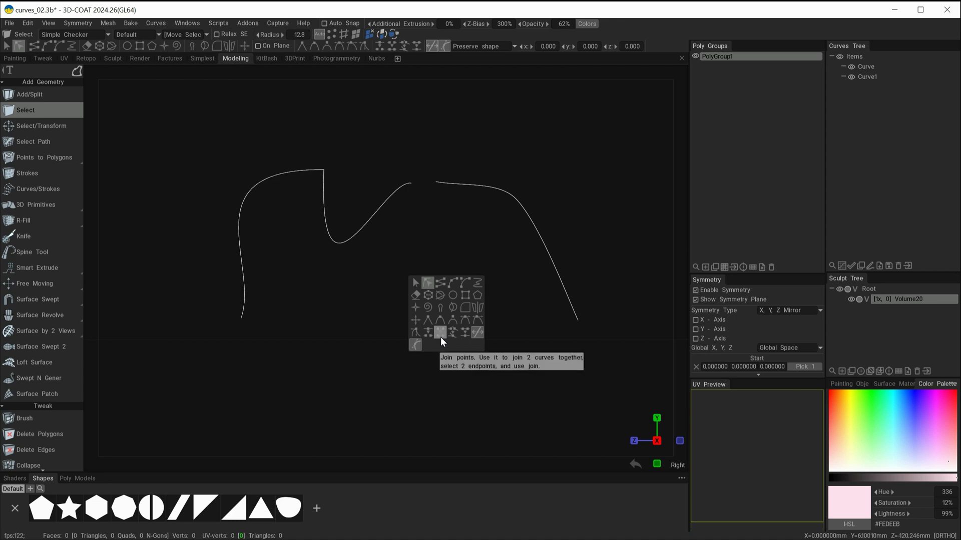
pyautogui.click(441, 338)
pyautogui.moveTo(436, 182); pyautogui.dragTo(411, 183)
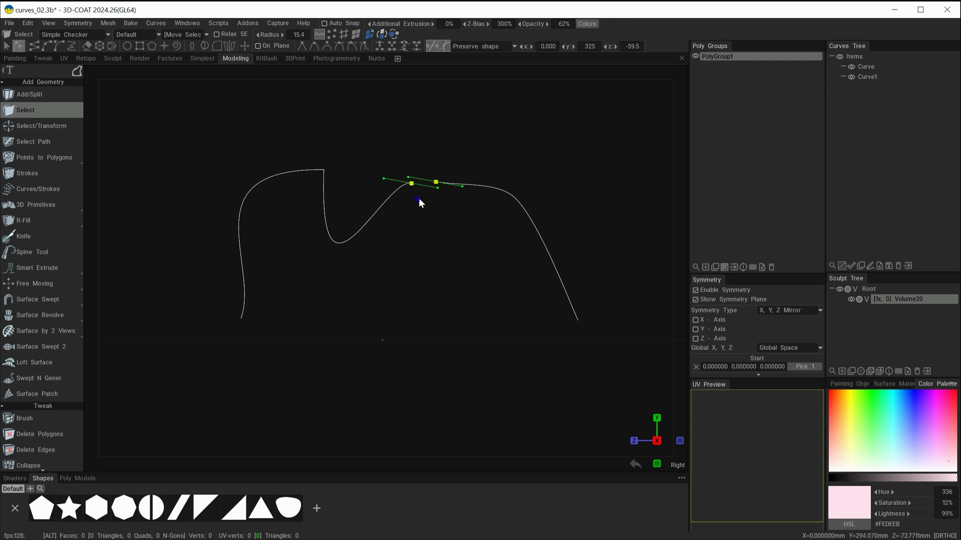
pyautogui.keyDown('alt'); pyautogui.moveTo(420, 202); pyautogui.dragTo(503, 260, button='right'); pyautogui.keyUp('alt')
pyautogui.keyDown('alt'); pyautogui.moveTo(504, 265); pyautogui.dragTo(318, 290, button='middle'); pyautogui.keyUp('alt')
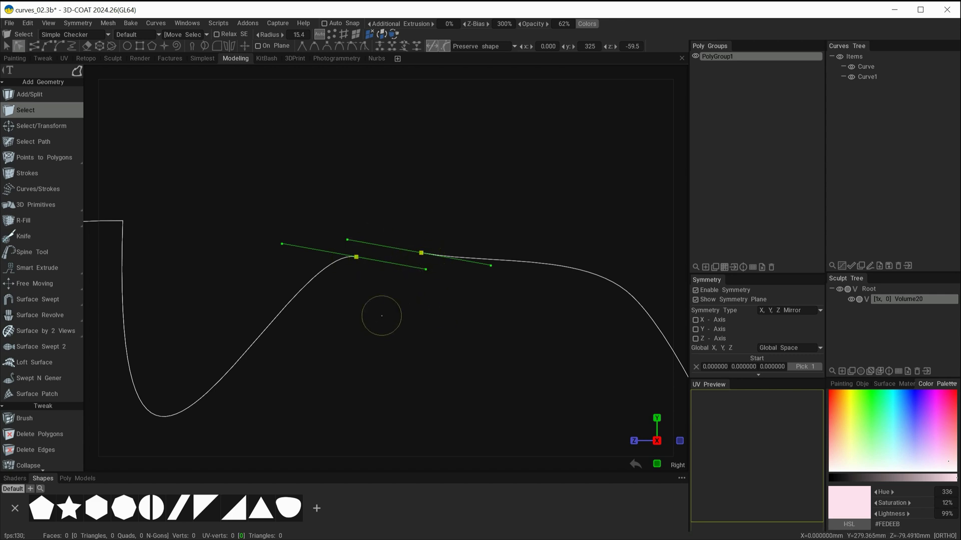
pyautogui.rightClick(496, 314)
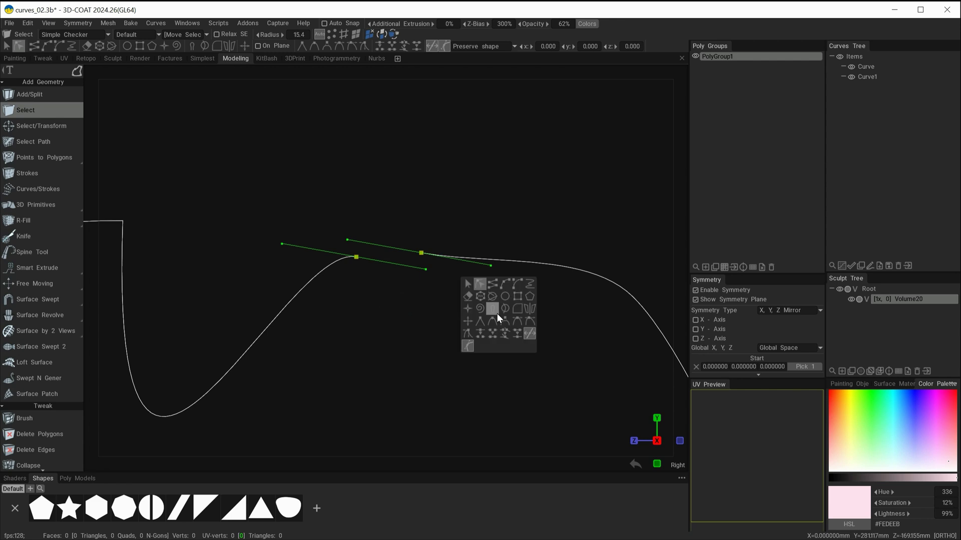
pyautogui.click(491, 333)
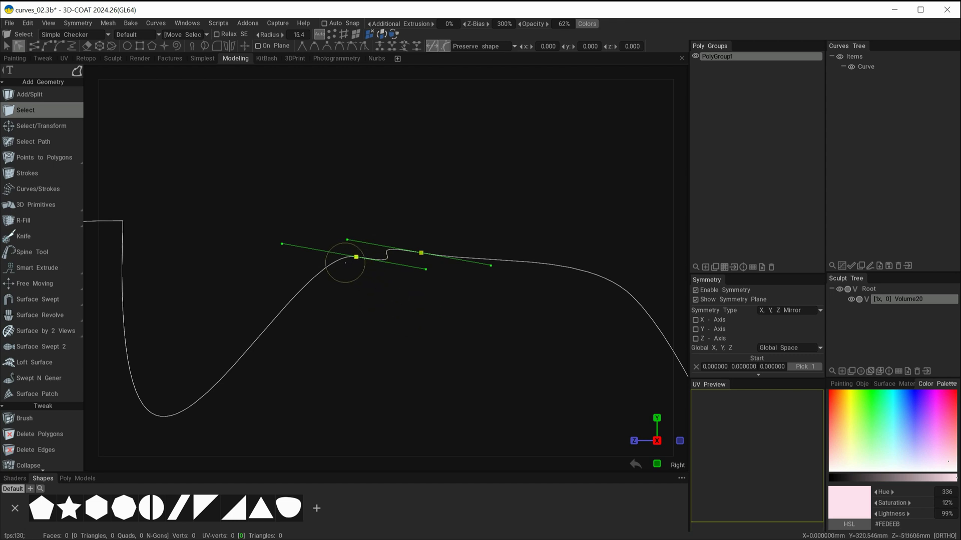
pyautogui.hotkey('ctrl', 'x')
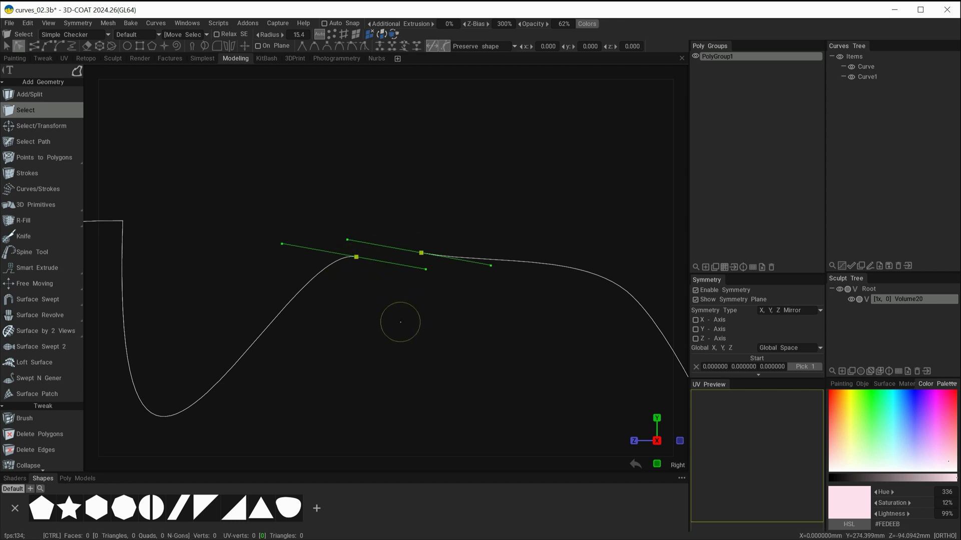
# - Give both facing endpoints aligned Bezier handles with separate lengths, and shorten and level the handles reaching into the gap
pyautogui.press('space')
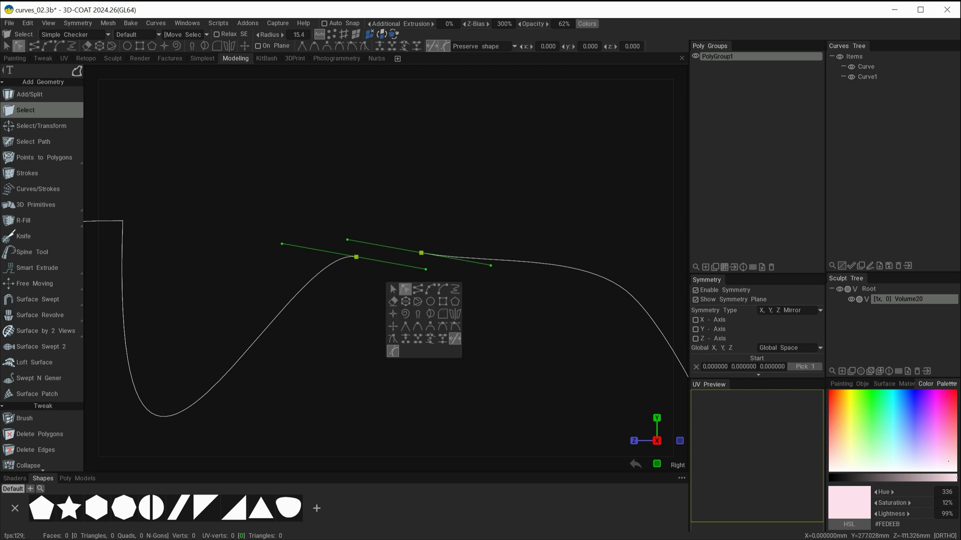
pyautogui.click(446, 327)
pyautogui.moveTo(425, 270); pyautogui.dragTo(392, 253)
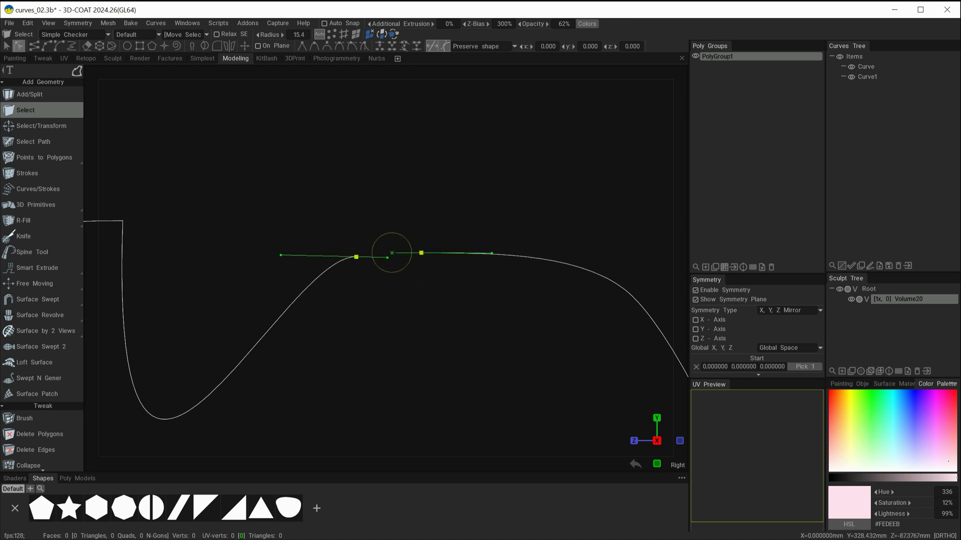
# - Nudge the right curve's starting point so that it sits level with the left curve's endpoint
pyautogui.press('space')
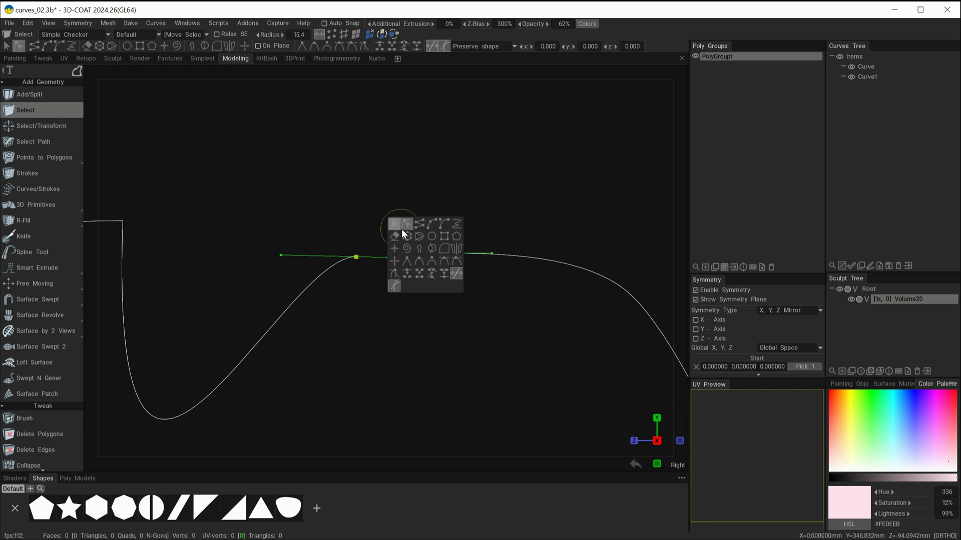
pyautogui.click(406, 223)
pyautogui.click(421, 252)
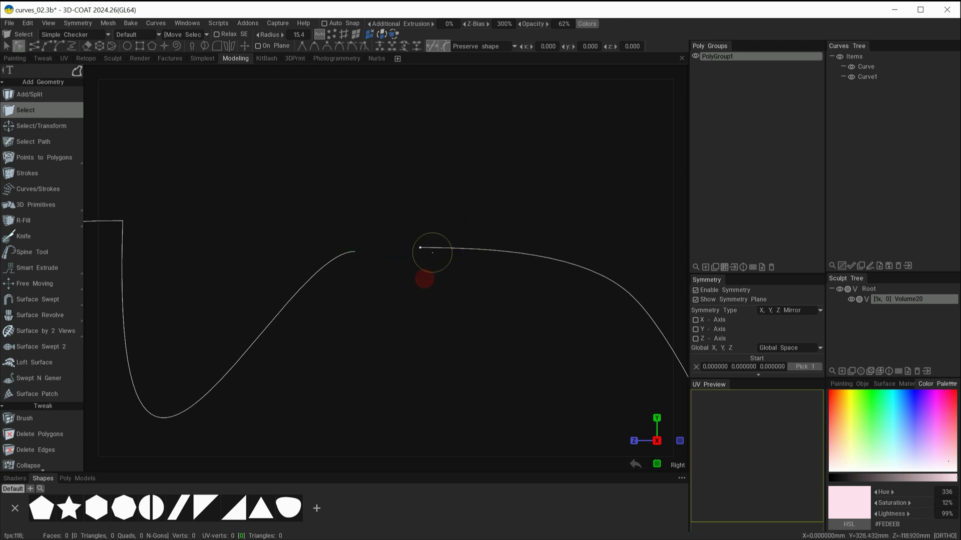
pyautogui.click(420, 249)
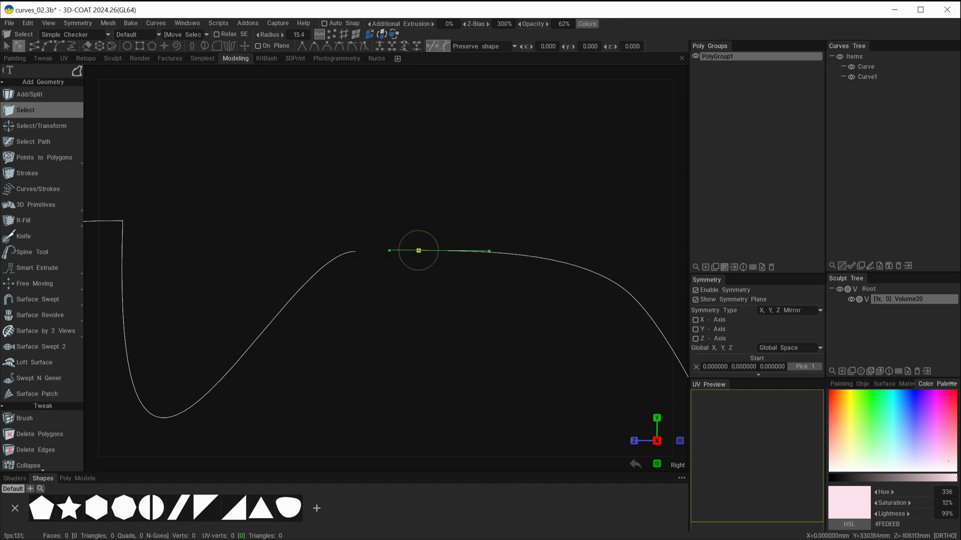
pyautogui.moveTo(418, 251); pyautogui.dragTo(419, 250)
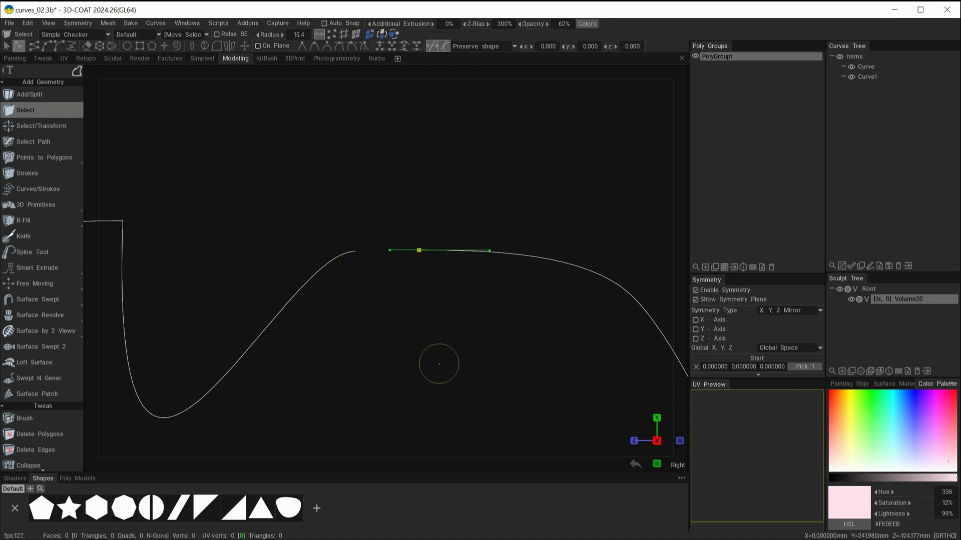
# - Join the two facing endpoints to merge both curves into one, and clear the point selection
pyautogui.keyDown('shift'); pyautogui.click(355, 251); pyautogui.keyUp('shift')
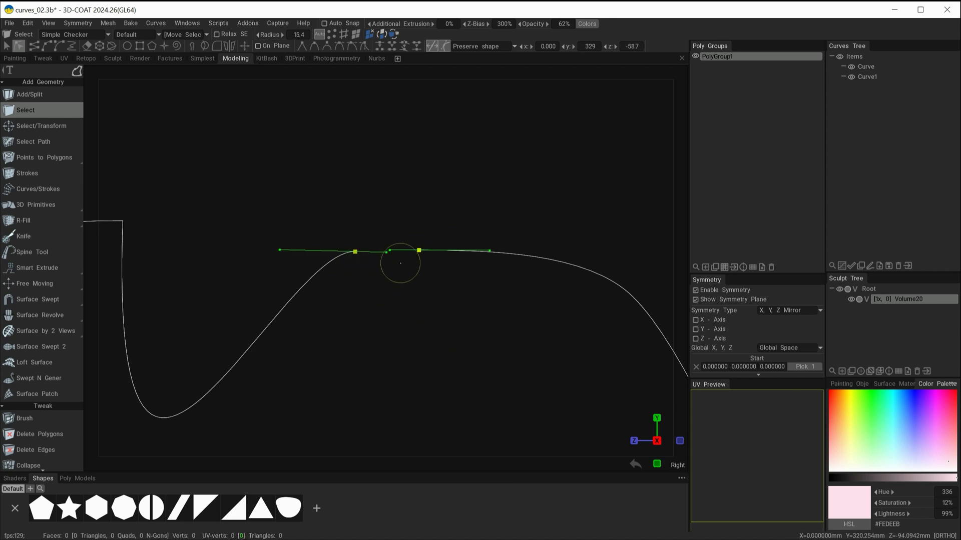
pyautogui.press('space')
pyautogui.click(429, 328)
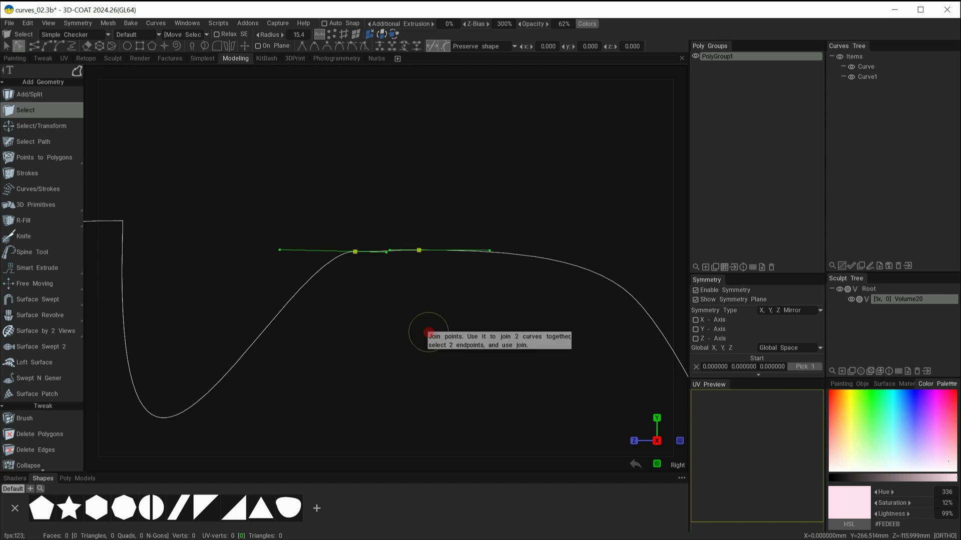
pyautogui.click(375, 311)
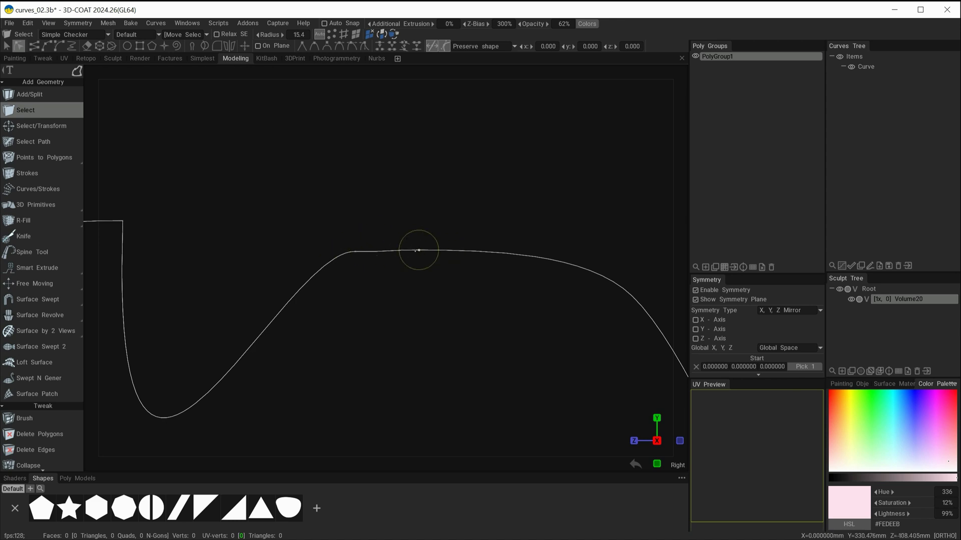
# - Shorten the inner handle of the left joined point, and split the curve again at the right joined point
pyautogui.click(355, 252)
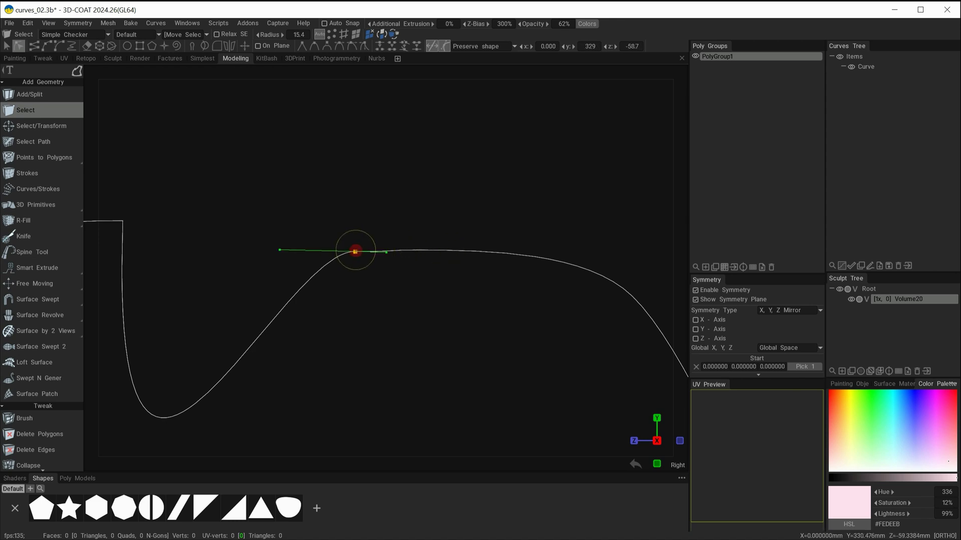
pyautogui.moveTo(397, 250)
pyautogui.mouseDown()
pyautogui.moveTo(389, 264)
pyautogui.moveTo(376, 250)
pyautogui.mouseUp()
pyautogui.click(323, 301)
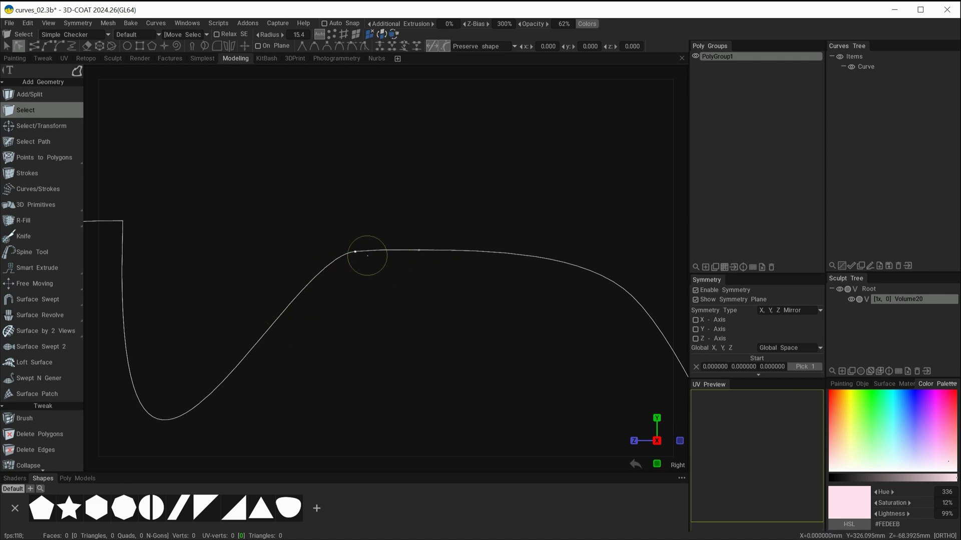
pyautogui.click(419, 250)
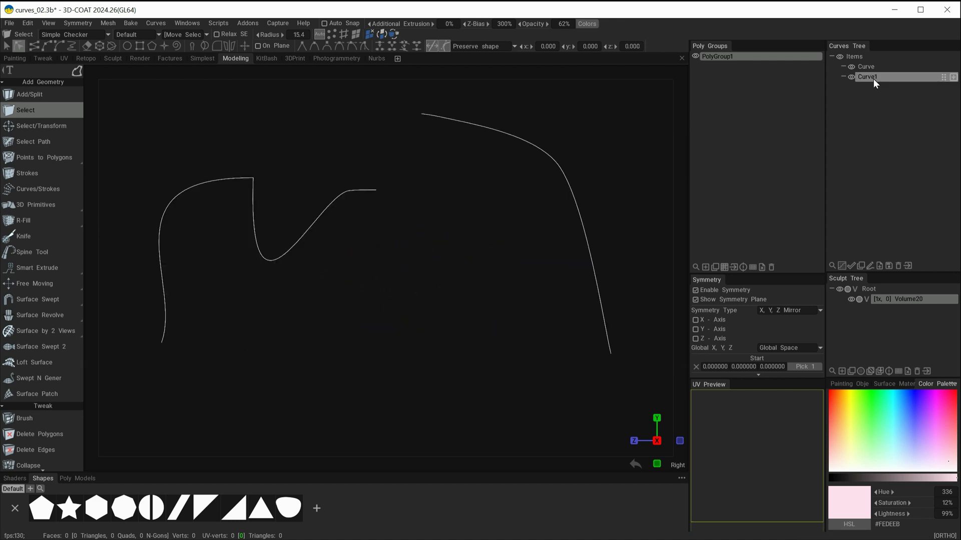
# - Connect the left curve's endpoint to the raised start of the right curve, keeping the two curves separate
pyautogui.click(376, 190)
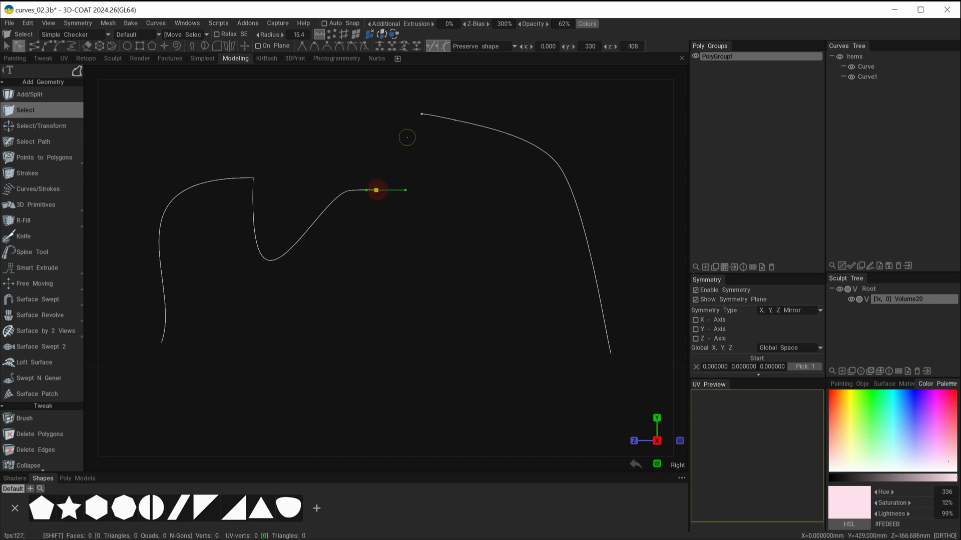
pyautogui.click(422, 114)
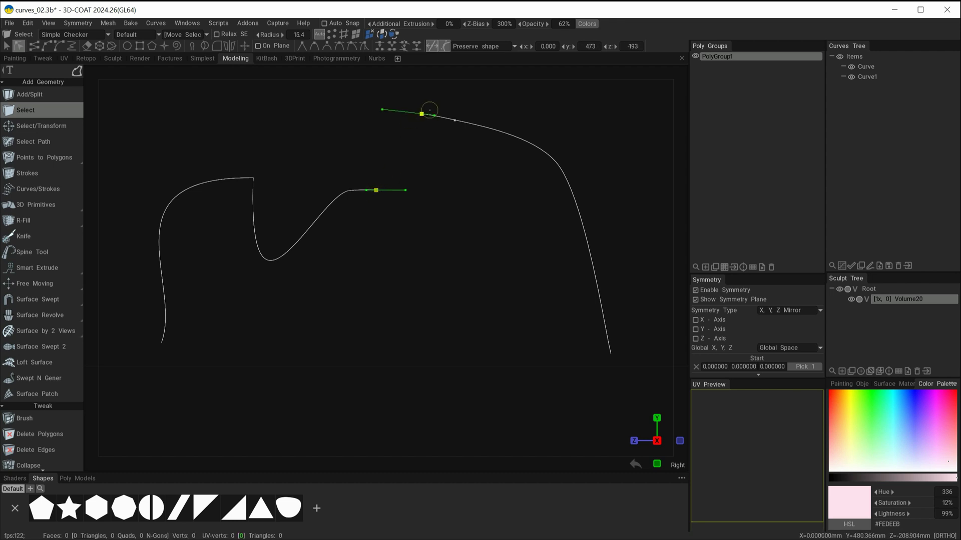
pyautogui.press('space')
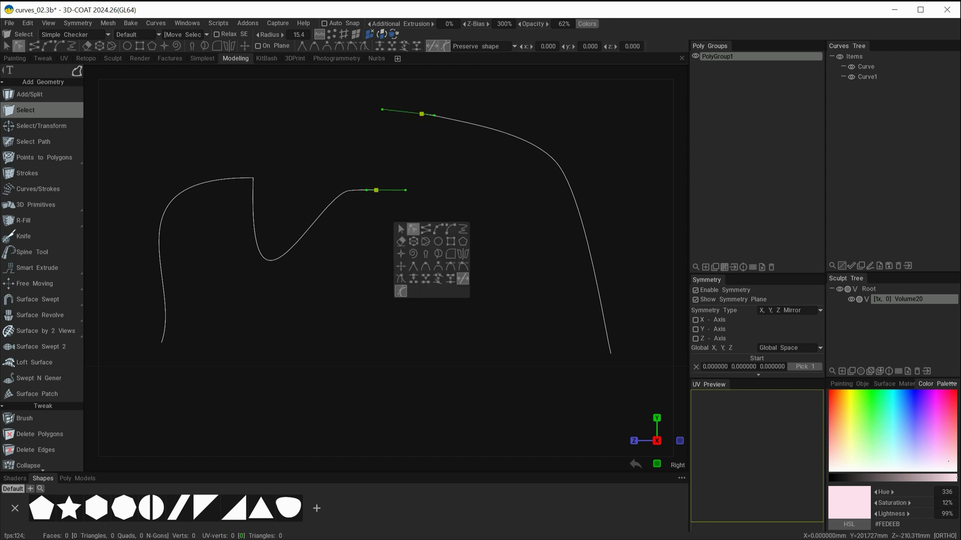
pyautogui.click(437, 277)
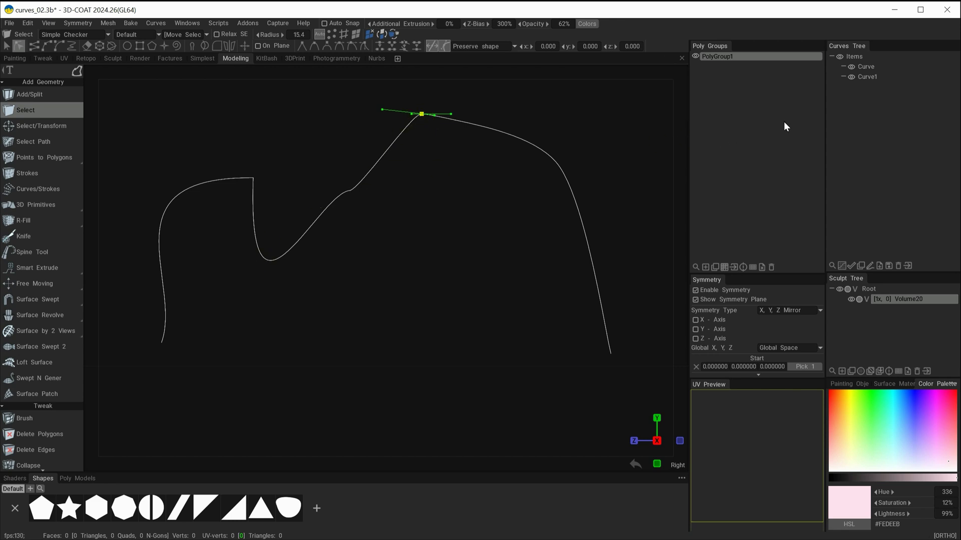
# - Select both curves and move their shared connected point slightly down and to the left
pyautogui.click(869, 69)
pyautogui.keyDown('shift'); pyautogui.click(870, 76); pyautogui.keyUp('shift')
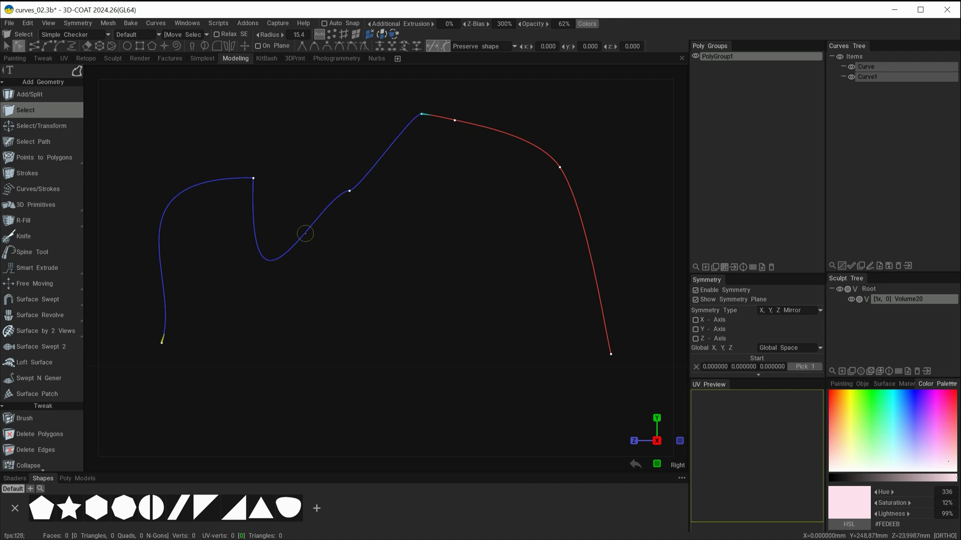
pyautogui.click(405, 100)
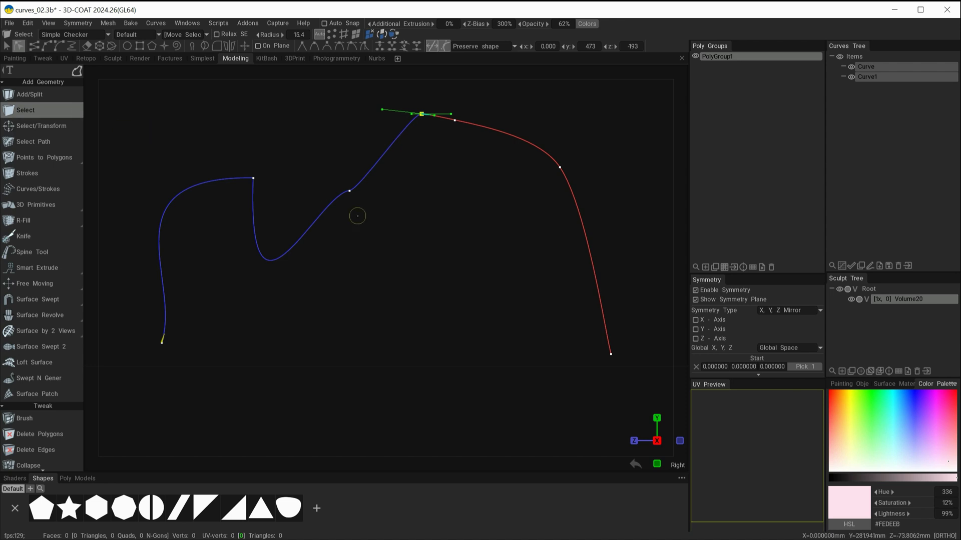
pyautogui.press('space')
pyautogui.click(361, 203)
pyautogui.moveTo(422, 114); pyautogui.dragTo(398, 126)
# - Try moving the connected point with the transform gizmo, and undo the move
pyautogui.press('space')
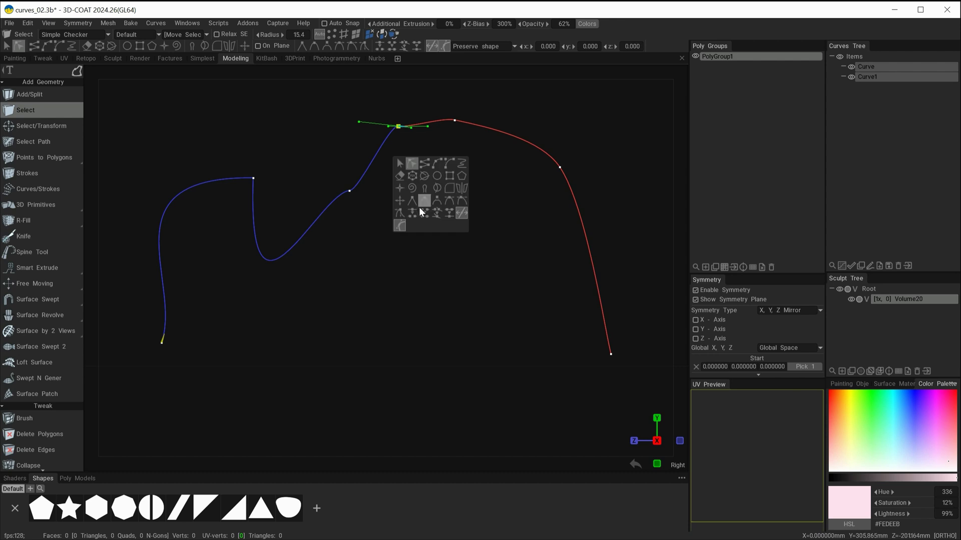
pyautogui.click(400, 202)
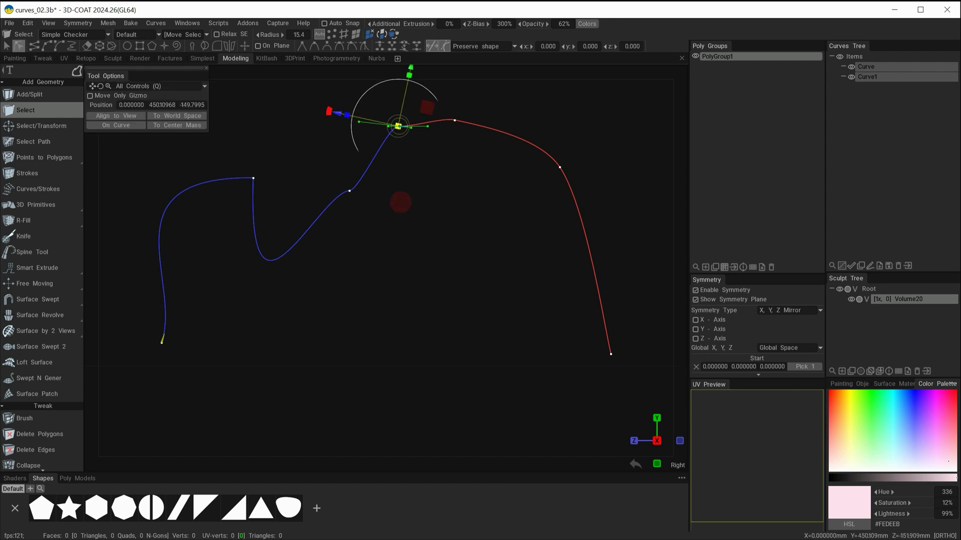
pyautogui.moveTo(398, 126); pyautogui.dragTo(438, 152)
pyautogui.hotkey('ctrl', 'z')
pyautogui.hotkey('ctrl', 'z')
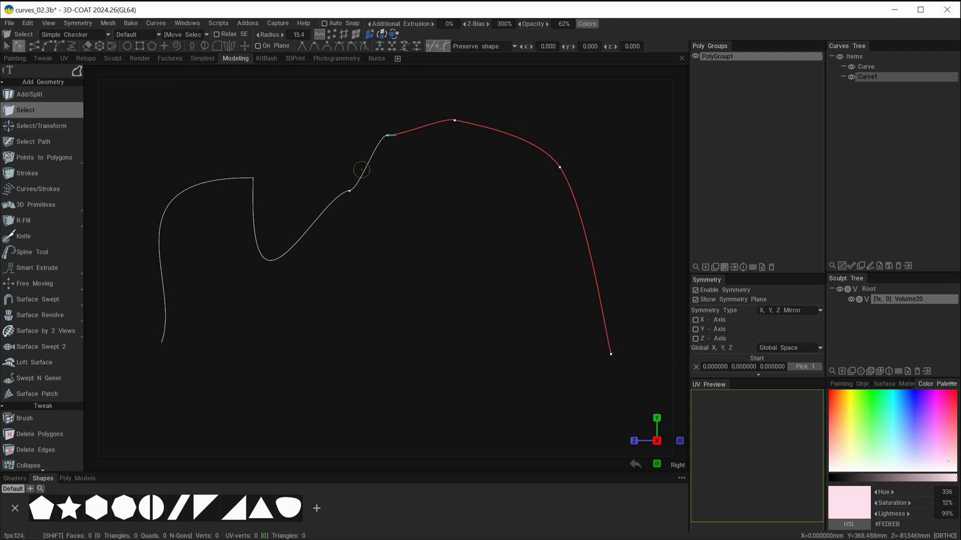
# - Move the whole right curve a little to the right, together with its point connected to the left curve
pyautogui.click(365, 168)
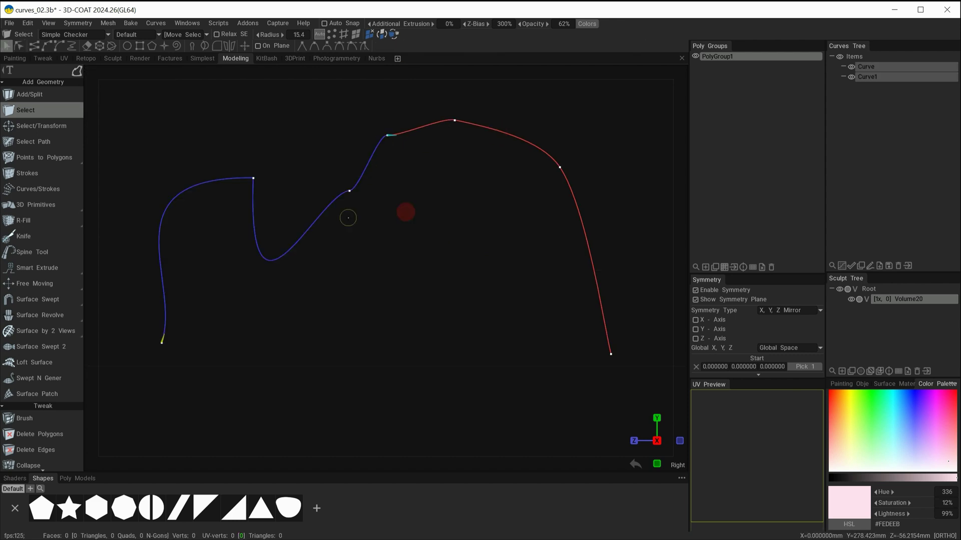
pyautogui.moveTo(505, 133)
pyautogui.mouseDown(button='middle')
pyautogui.moveTo(519, 150)
pyautogui.moveTo(518, 125)
pyautogui.moveTo(503, 131)
pyautogui.moveTo(491, 118)
pyautogui.moveTo(489, 135)
pyautogui.mouseUp(button='middle')
pyautogui.moveTo(489, 136); pyautogui.dragTo(509, 111)
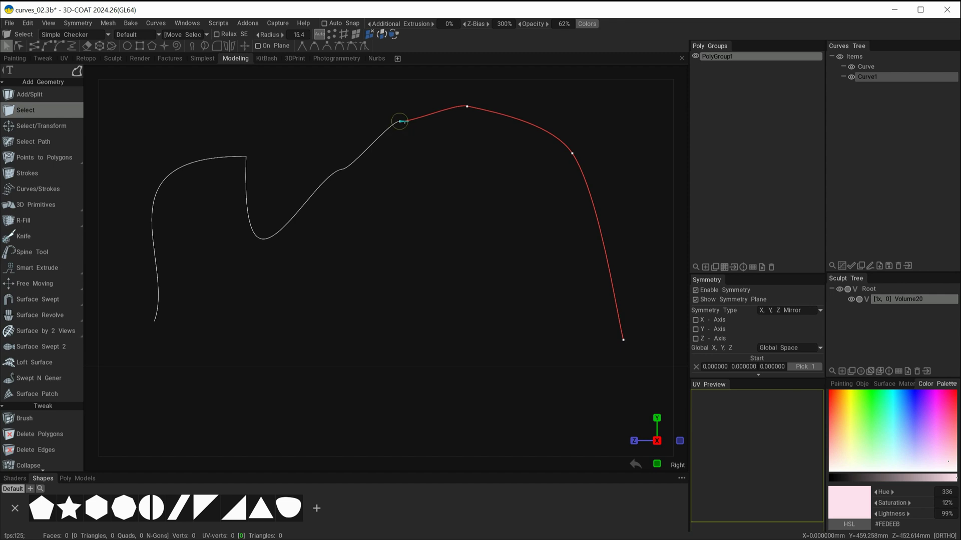
# - Nudge the whole right curve slightly to the left, together with its point connected to the left curve
pyautogui.moveTo(491, 142); pyautogui.dragTo(488, 142)
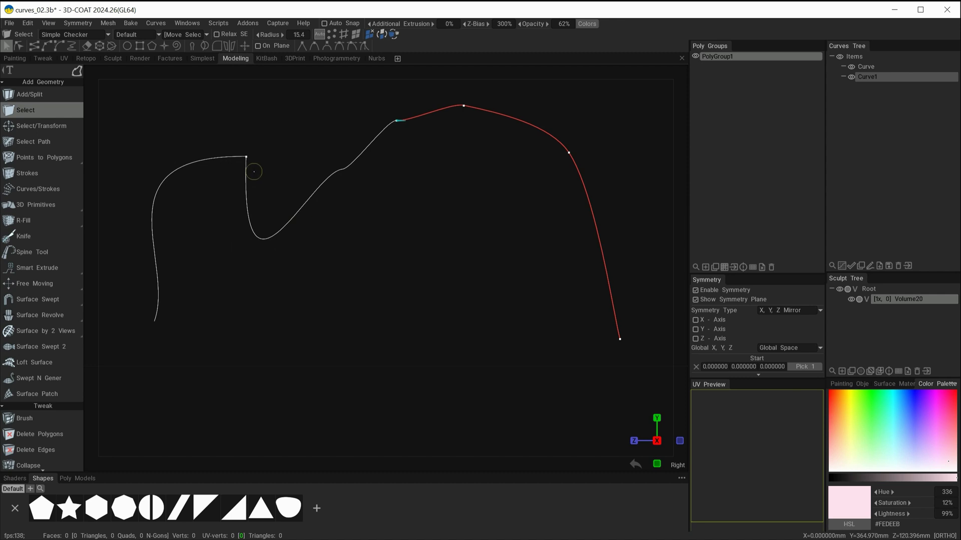
# - Try moving the whole left curve far to the left with its connected point, and undo the move
pyautogui.click(231, 163)
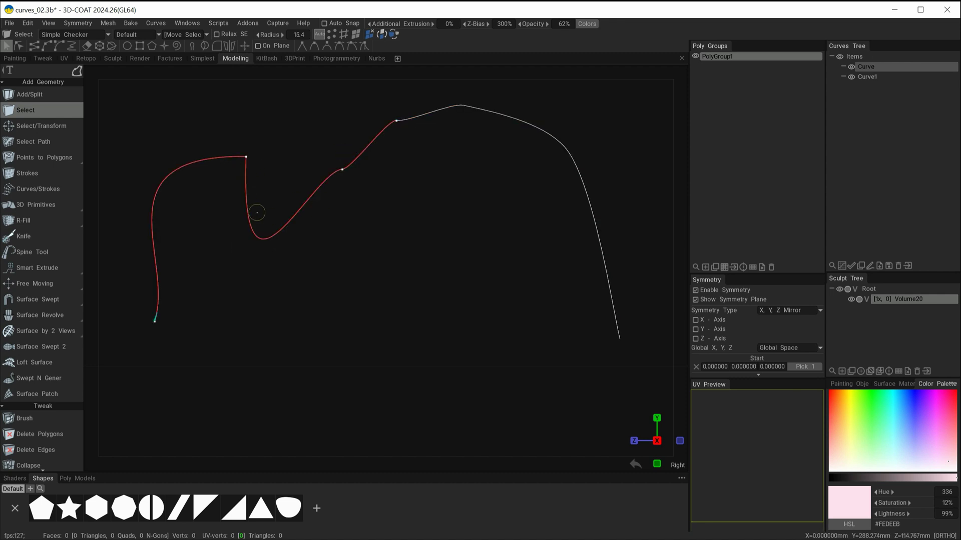
pyautogui.press('space')
pyautogui.click(319, 246)
pyautogui.moveTo(285, 225); pyautogui.dragTo(182, 221)
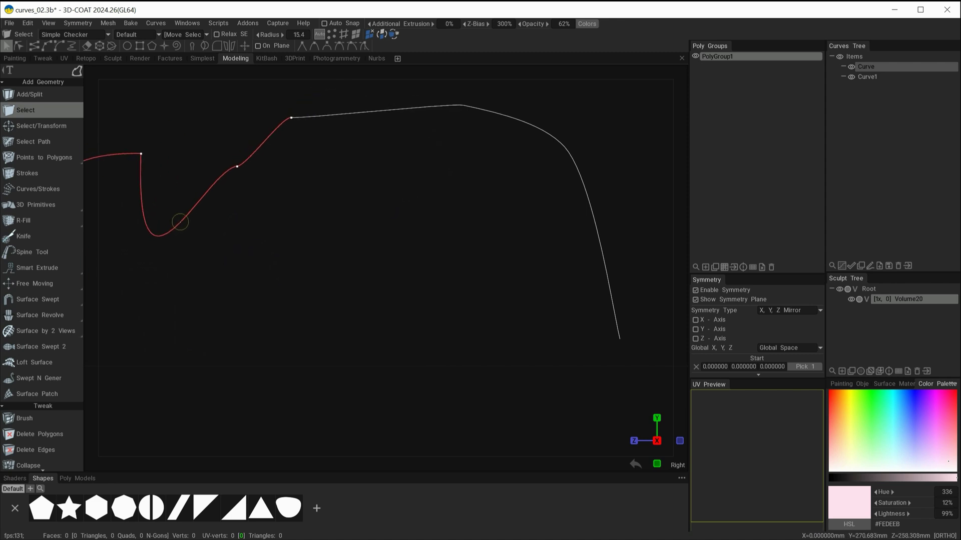
pyautogui.hotkey('ctrl', 'z')
# - Select the two points bounding the curve's straight right-hand segment and merge them into a single point
pyautogui.press('space')
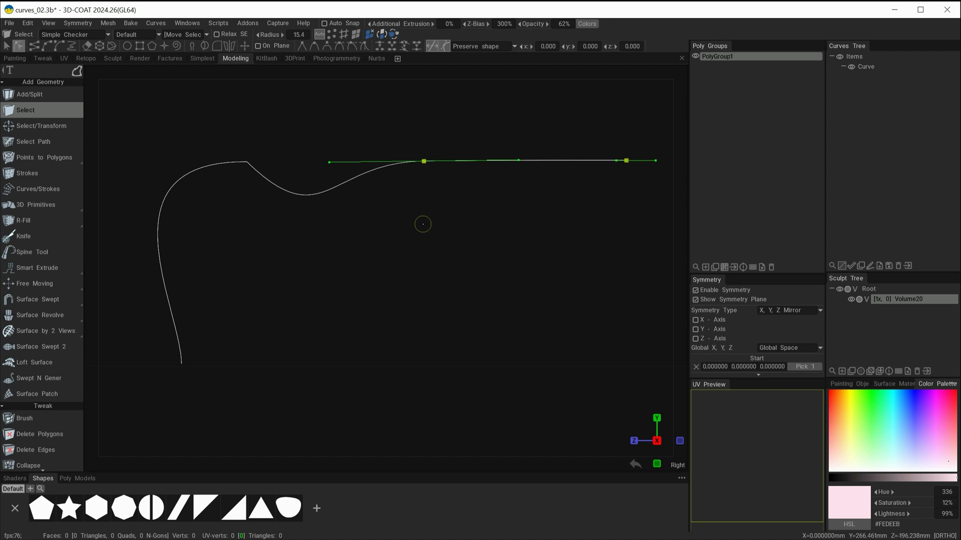
pyautogui.click(398, 200)
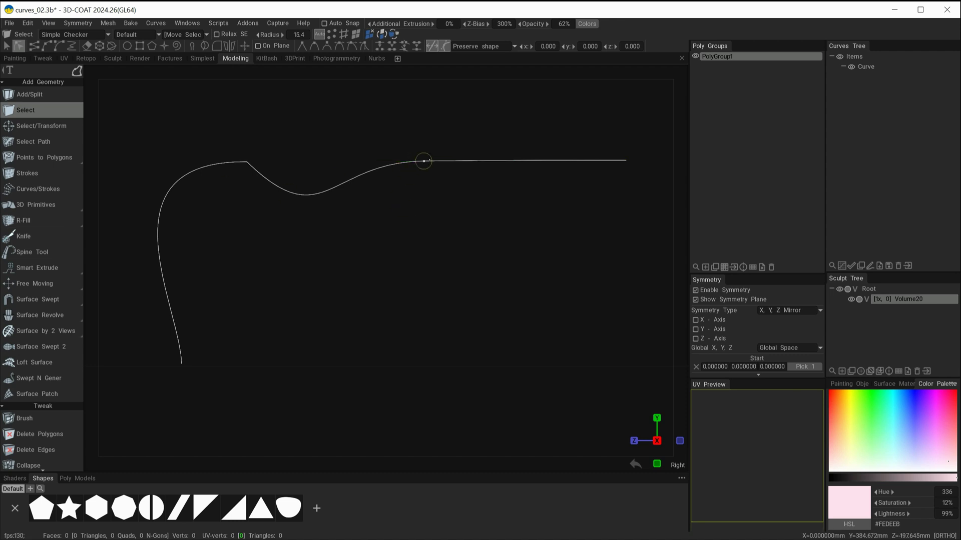
pyautogui.click(424, 161)
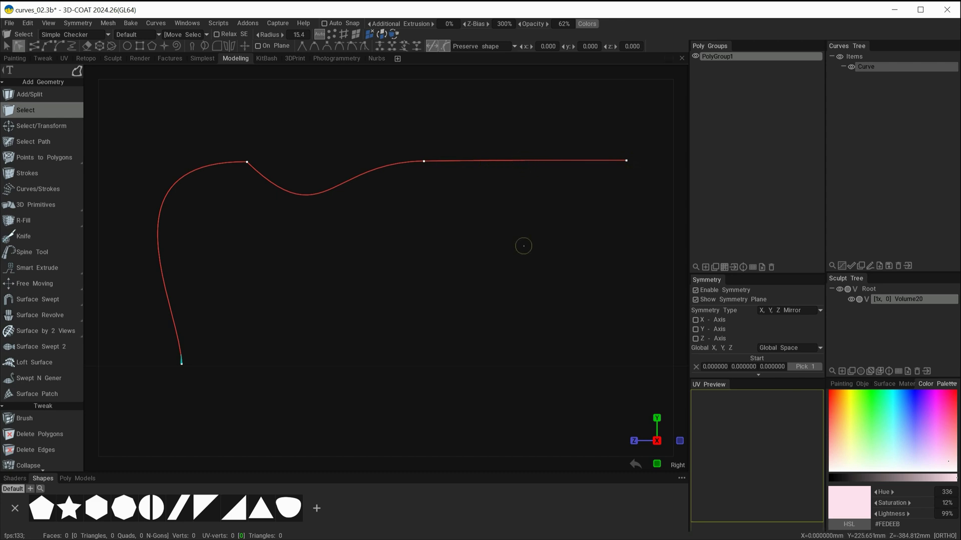
pyautogui.press('space')
pyautogui.click(423, 161)
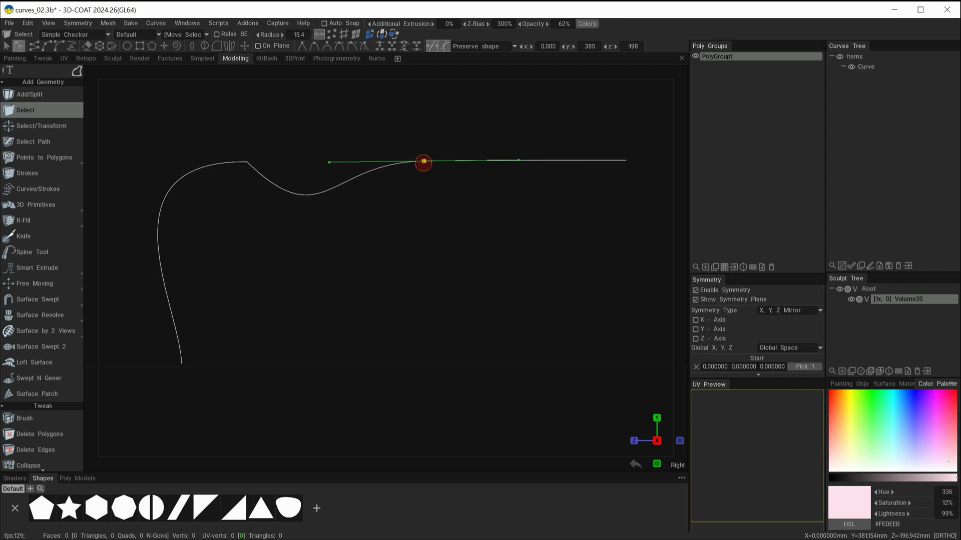
pyautogui.moveTo(643, 131); pyautogui.dragTo(416, 189)
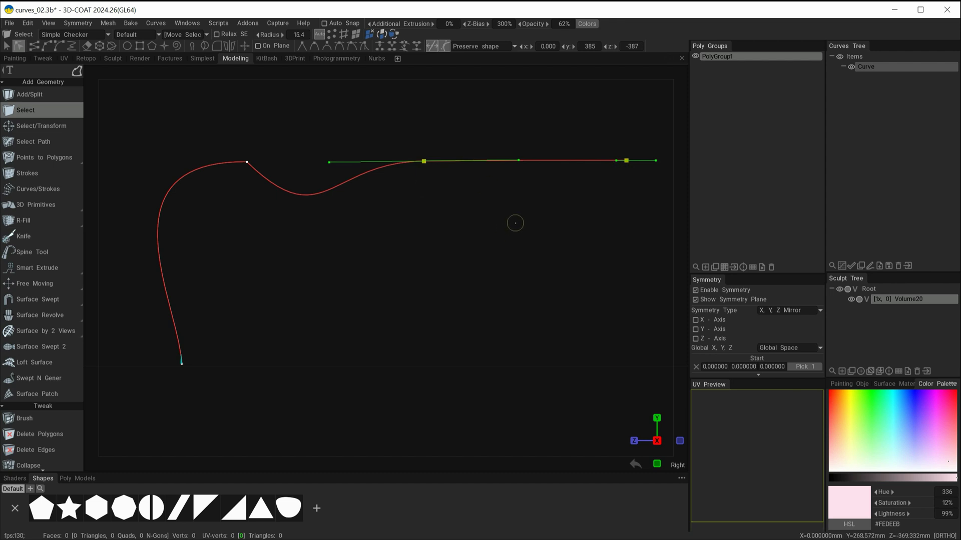
pyautogui.press('space')
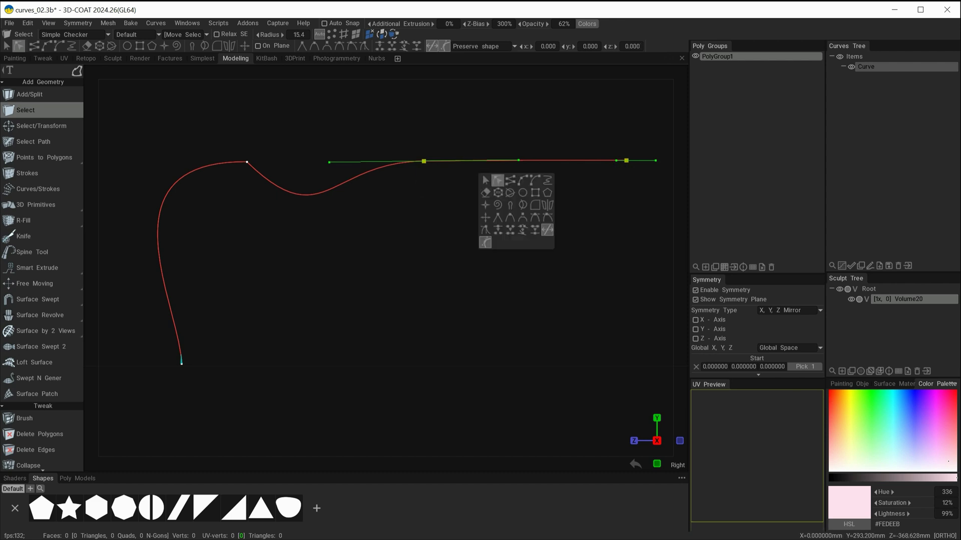
pyautogui.click(535, 230)
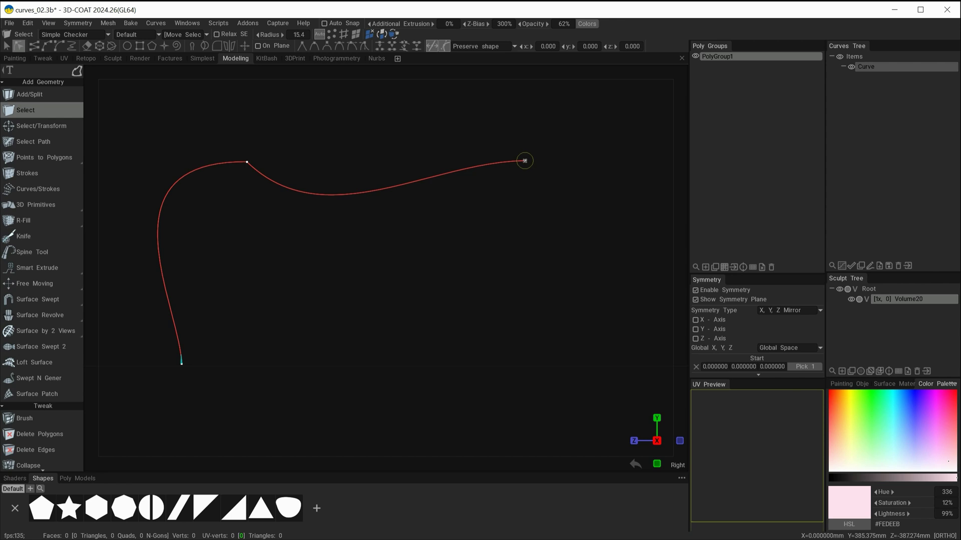
# - Tilt the left tangent handle of the curve's merged right endpoint slightly upward and move the point slightly down and to the left
pyautogui.press('space')
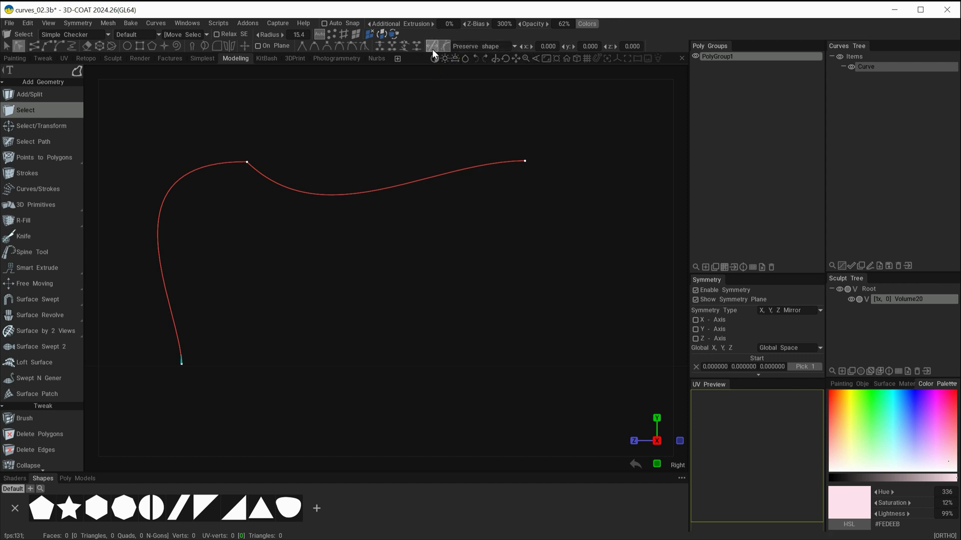
pyautogui.click(525, 160)
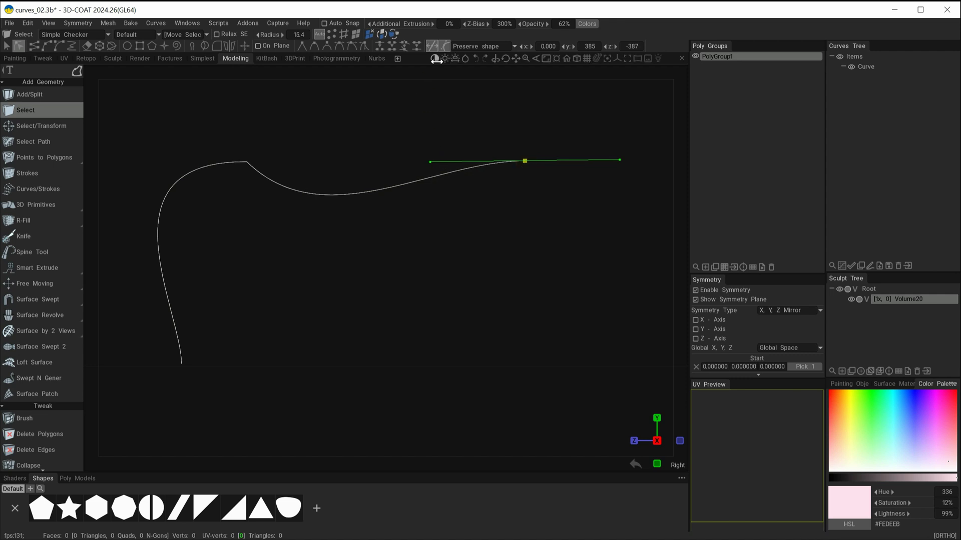
pyautogui.moveTo(430, 162)
pyautogui.mouseDown()
pyautogui.moveTo(433, 120)
pyautogui.moveTo(433, 168)
pyautogui.moveTo(432, 150)
pyautogui.mouseUp()
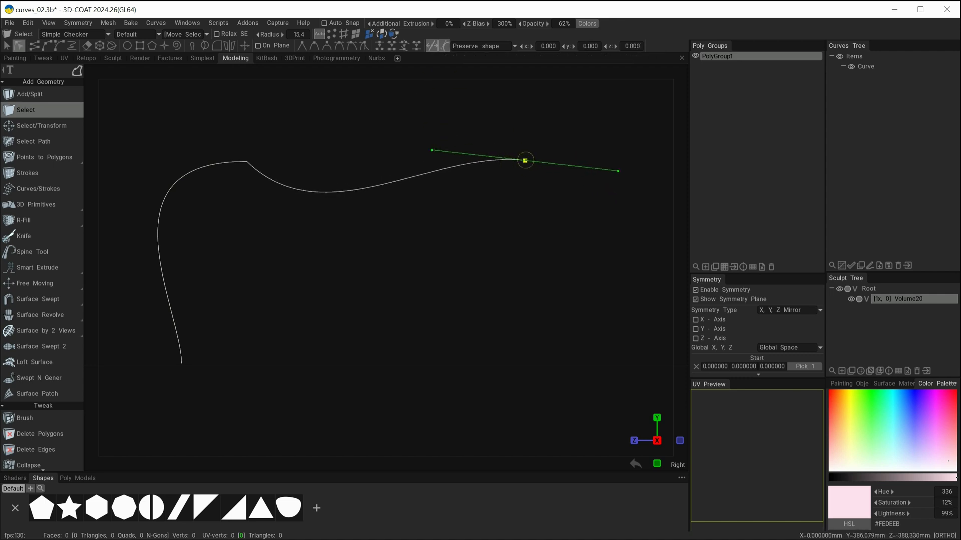
pyautogui.moveTo(524, 160)
pyautogui.mouseDown()
pyautogui.moveTo(489, 146)
pyautogui.moveTo(513, 170)
pyautogui.mouseUp()
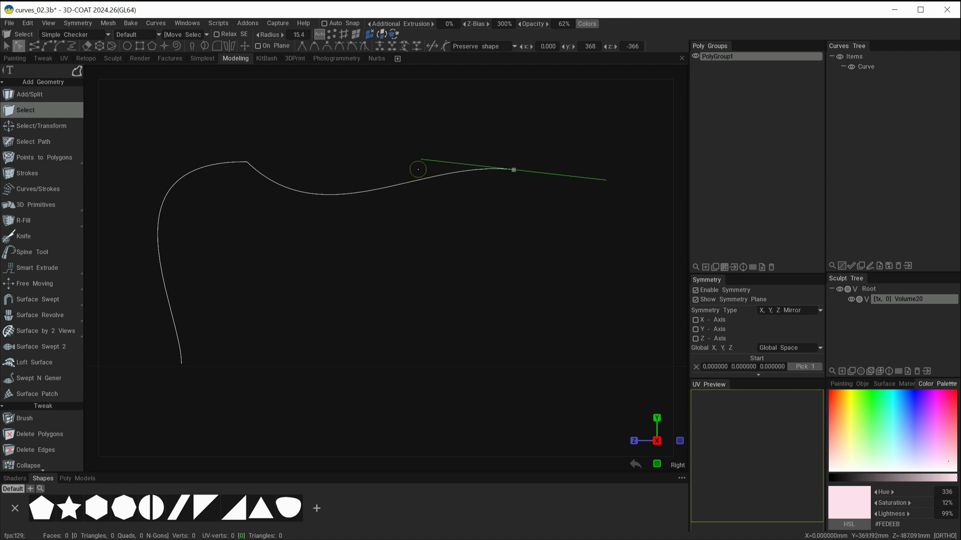
# - Turn the editable tangent handles back on for the curve's selected right endpoint
pyautogui.click(432, 46)
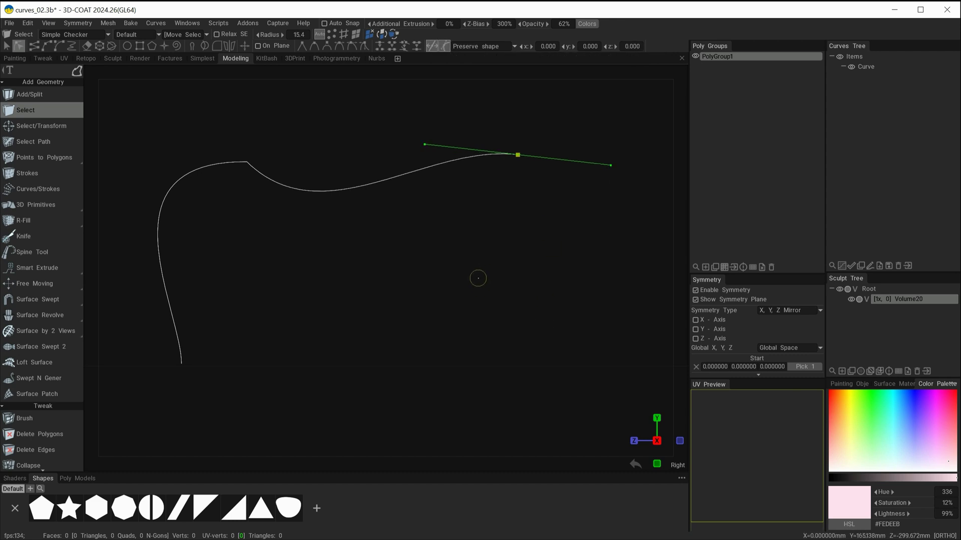
pyautogui.press('space')
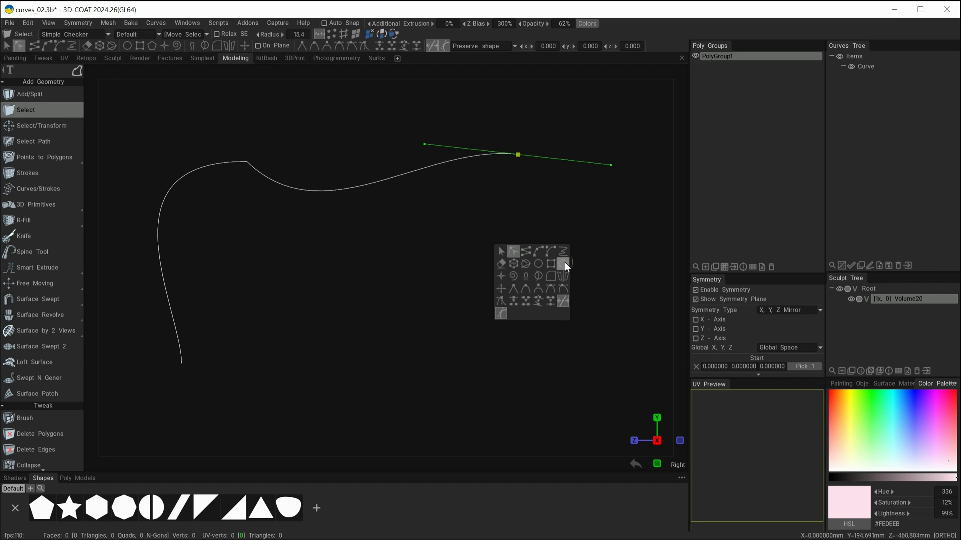
pyautogui.click(499, 277)
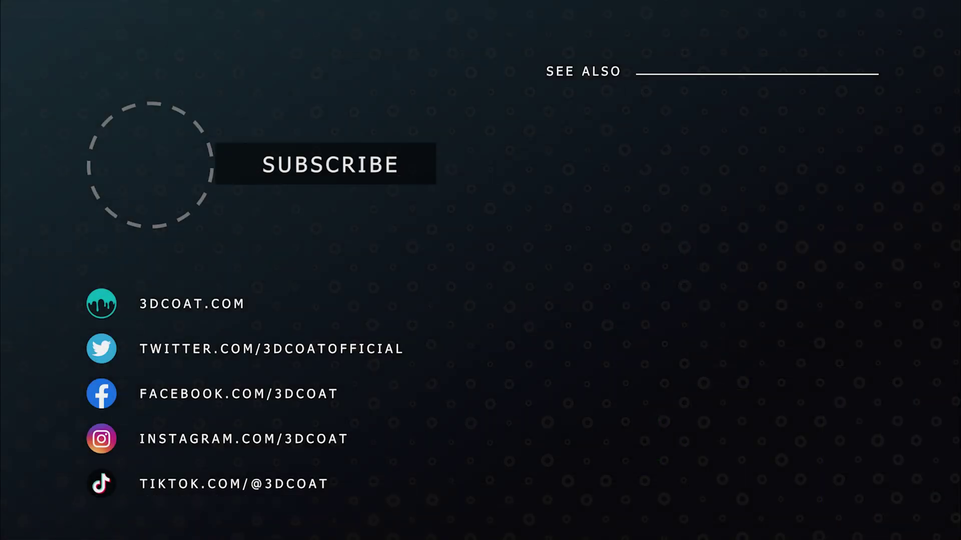